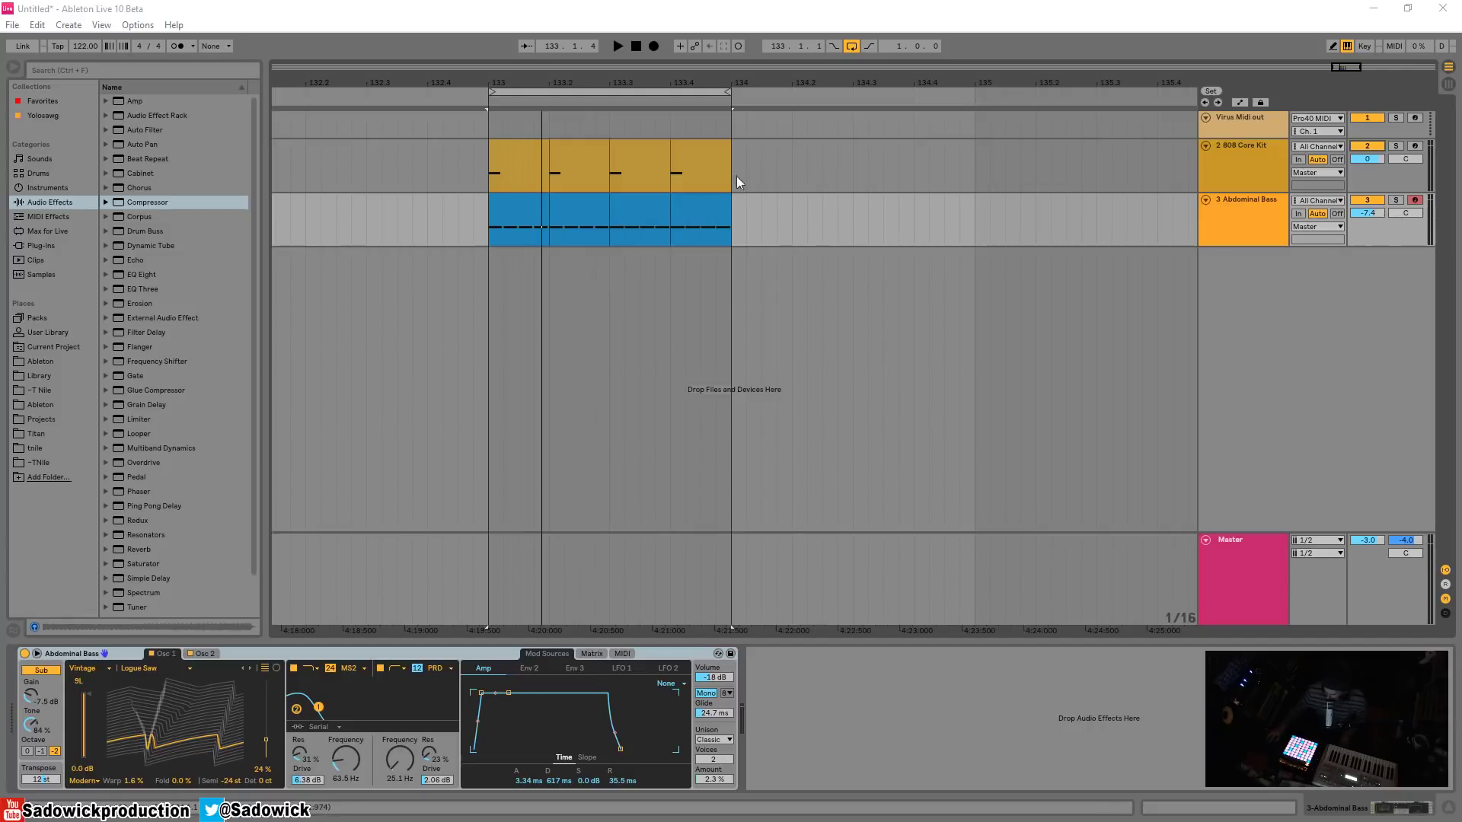
- Audition the 808 Core Kit and then the Abdominal Bass track, each soloed
{"action": "left_click", "coordinate": [1396, 145]}
{"action": "key", "text": "space"}
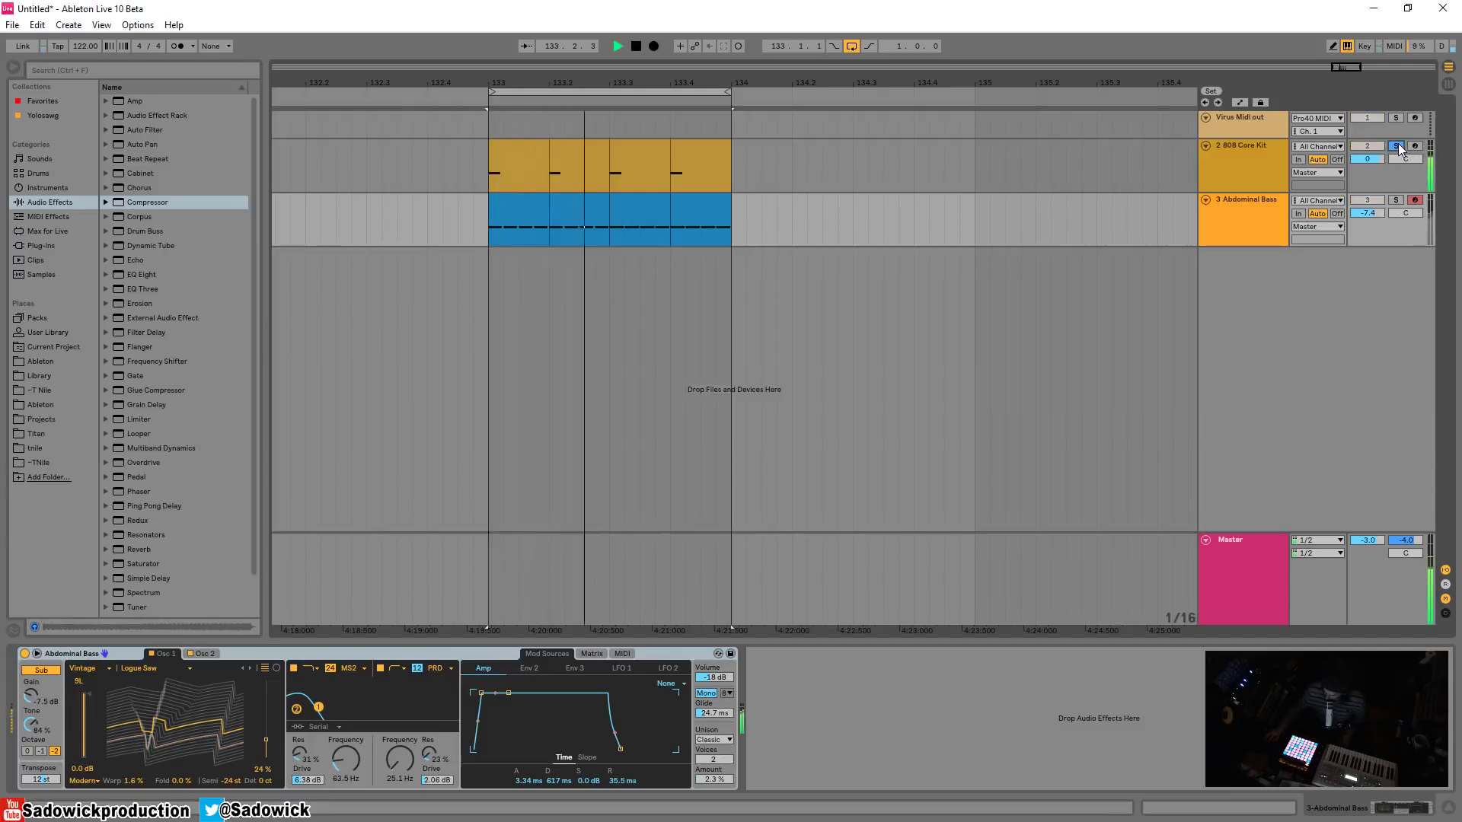
{"action": "key", "text": "space"}
{"action": "left_click", "coordinate": [1395, 201]}
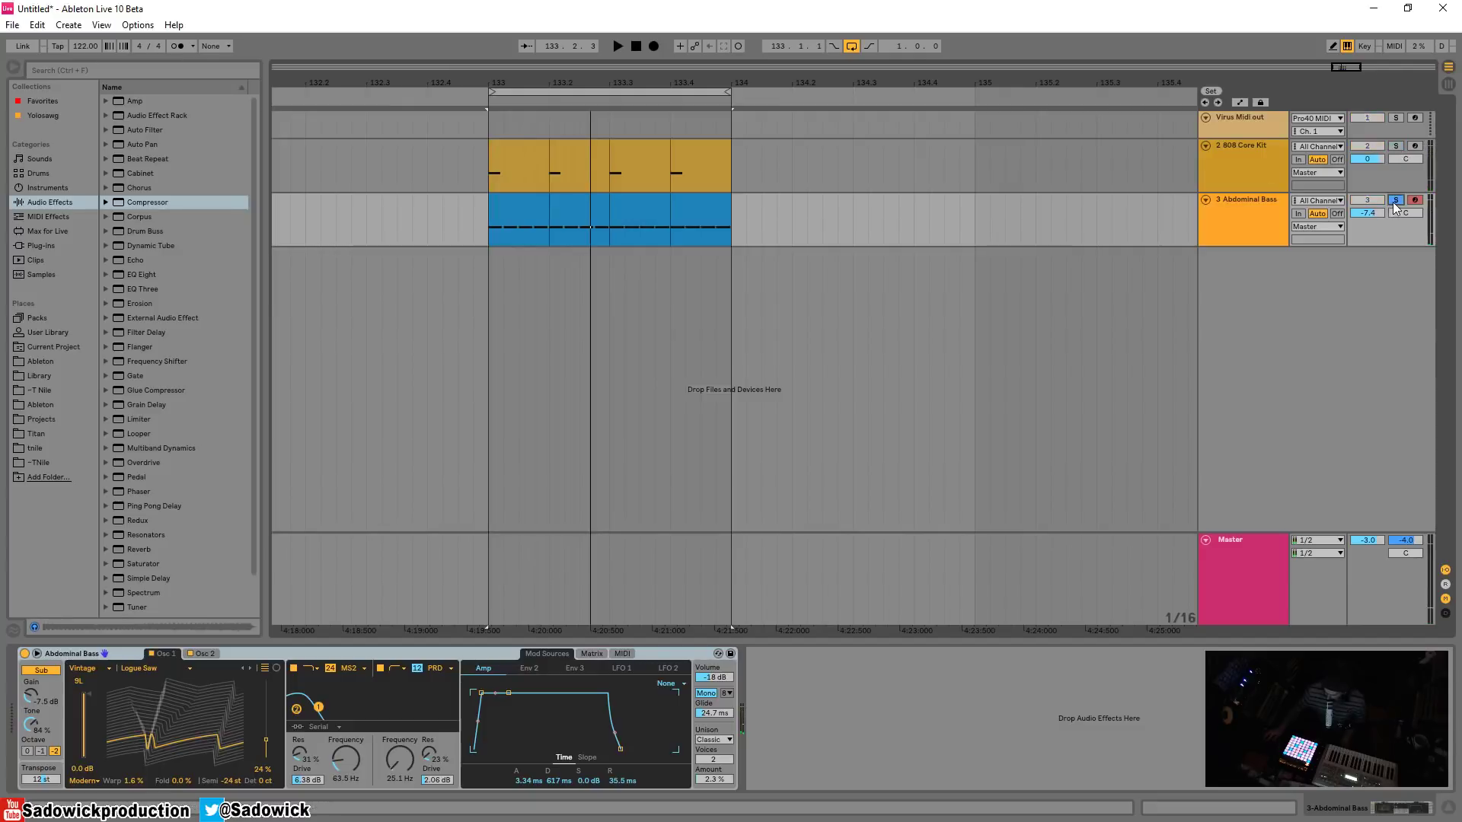
{"action": "key", "text": "space"}
{"action": "key", "text": "space"}
{"action": "left_click", "coordinate": [1396, 200]}
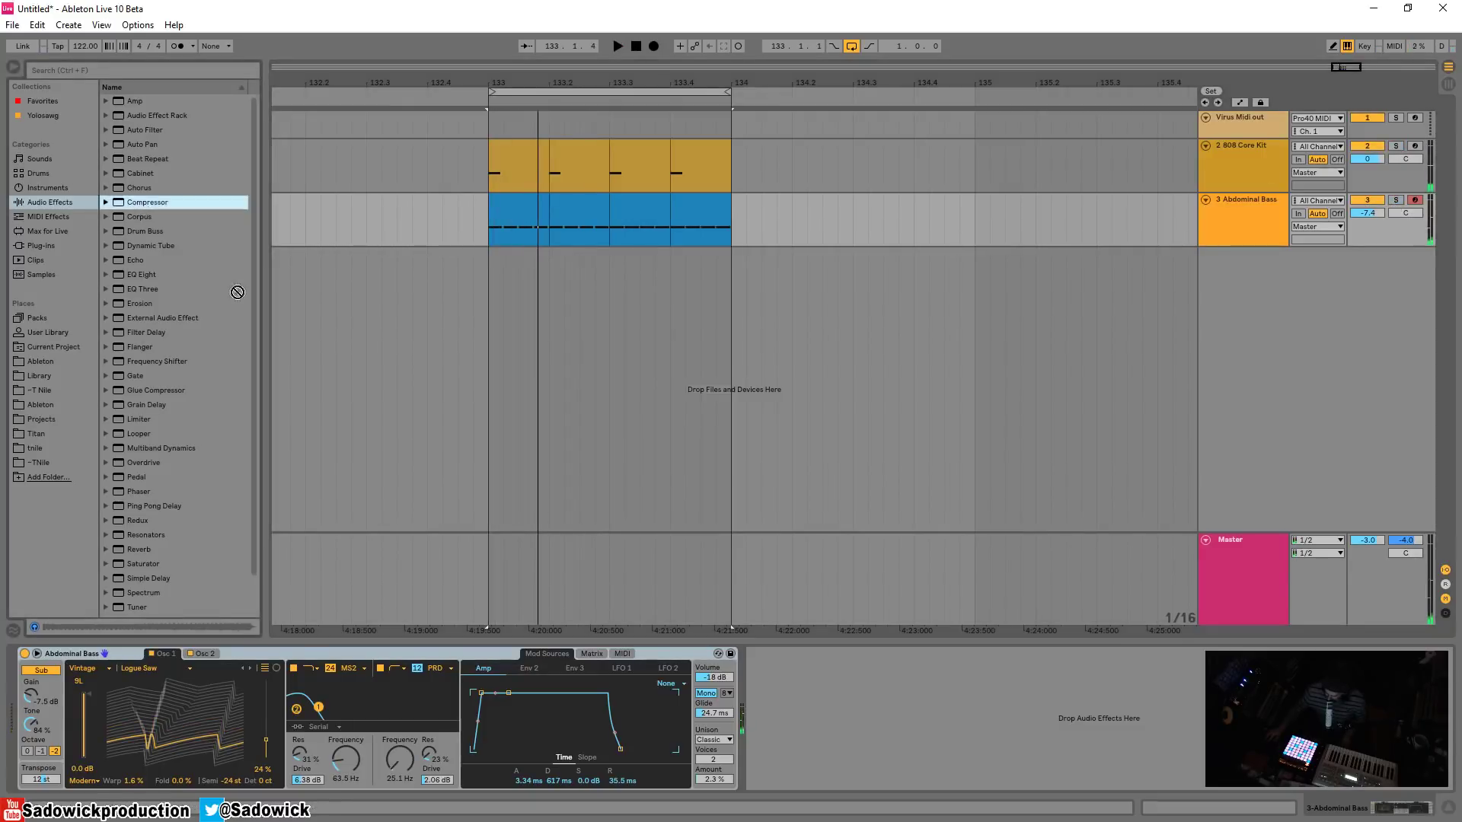
- Add a Compressor to Abdominal Bass, sidechained from 2-808 Core Kit Pre FX
{"action": "left_click_drag", "start_coordinate": [237, 292], "coordinate": [822, 677]}
{"action": "left_click", "coordinate": [766, 653]}
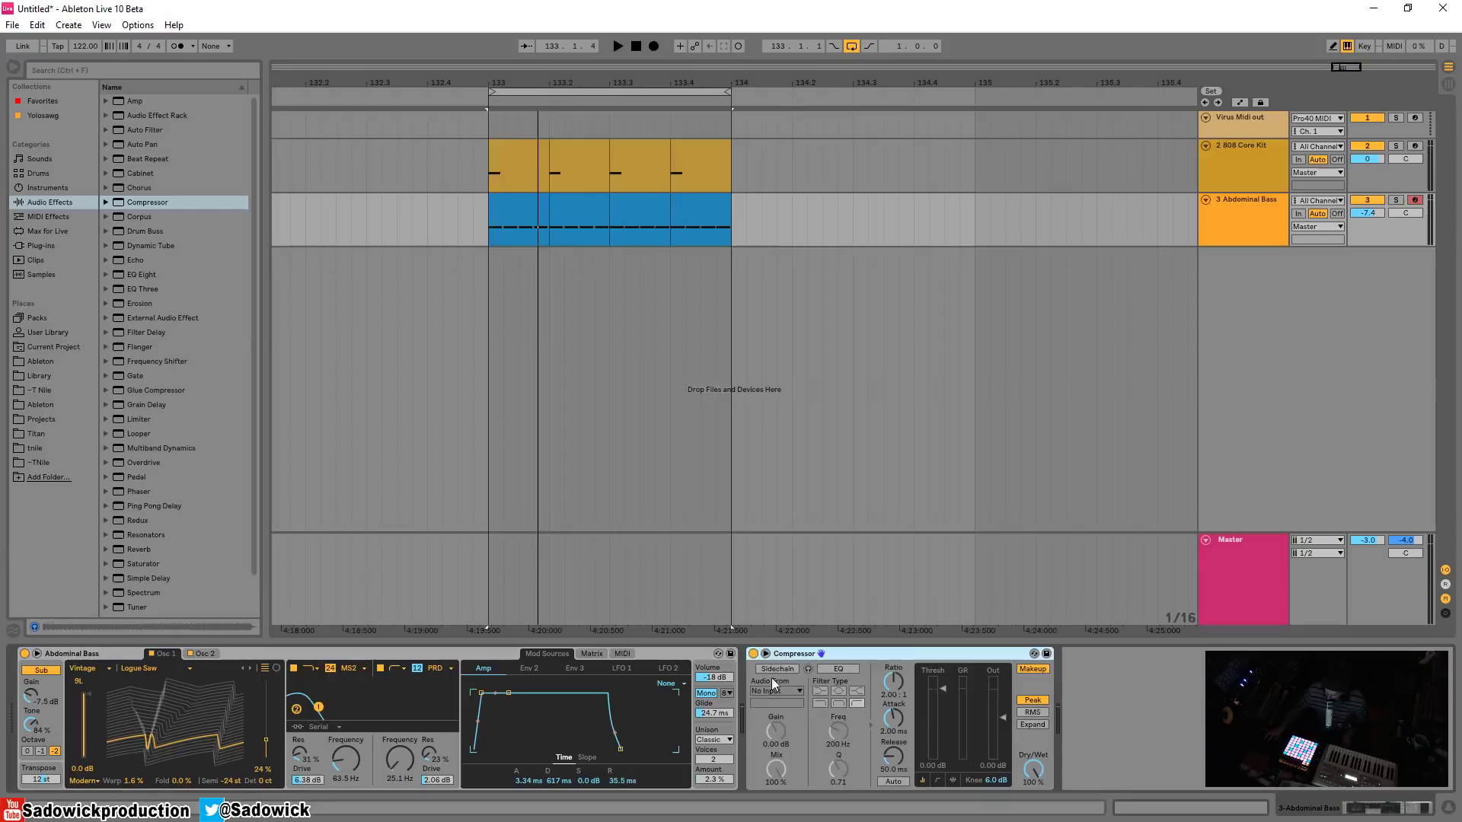
{"action": "left_click", "coordinate": [772, 669]}
{"action": "left_click", "coordinate": [779, 691]}
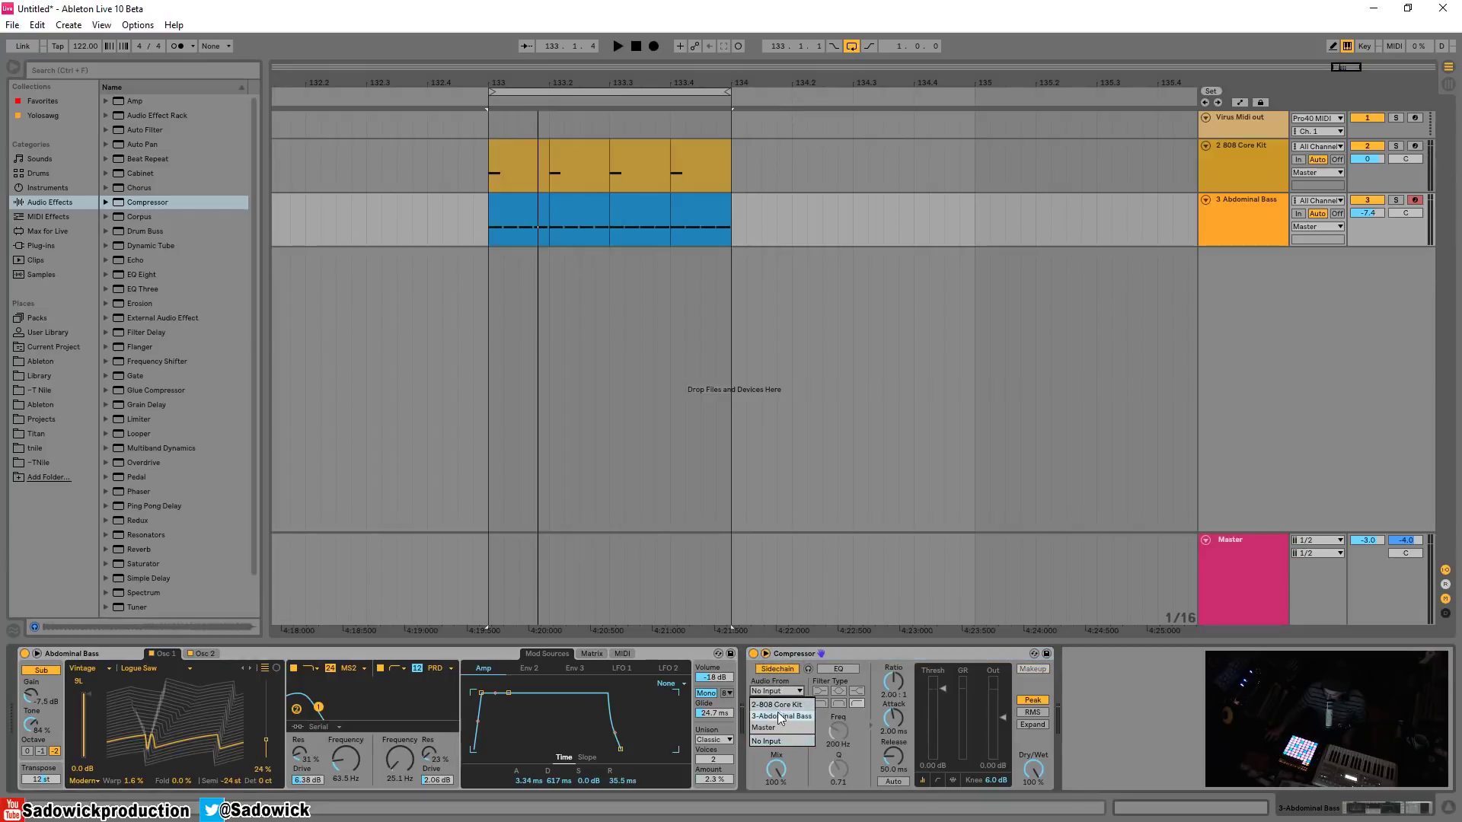
{"action": "left_click", "coordinate": [780, 692]}
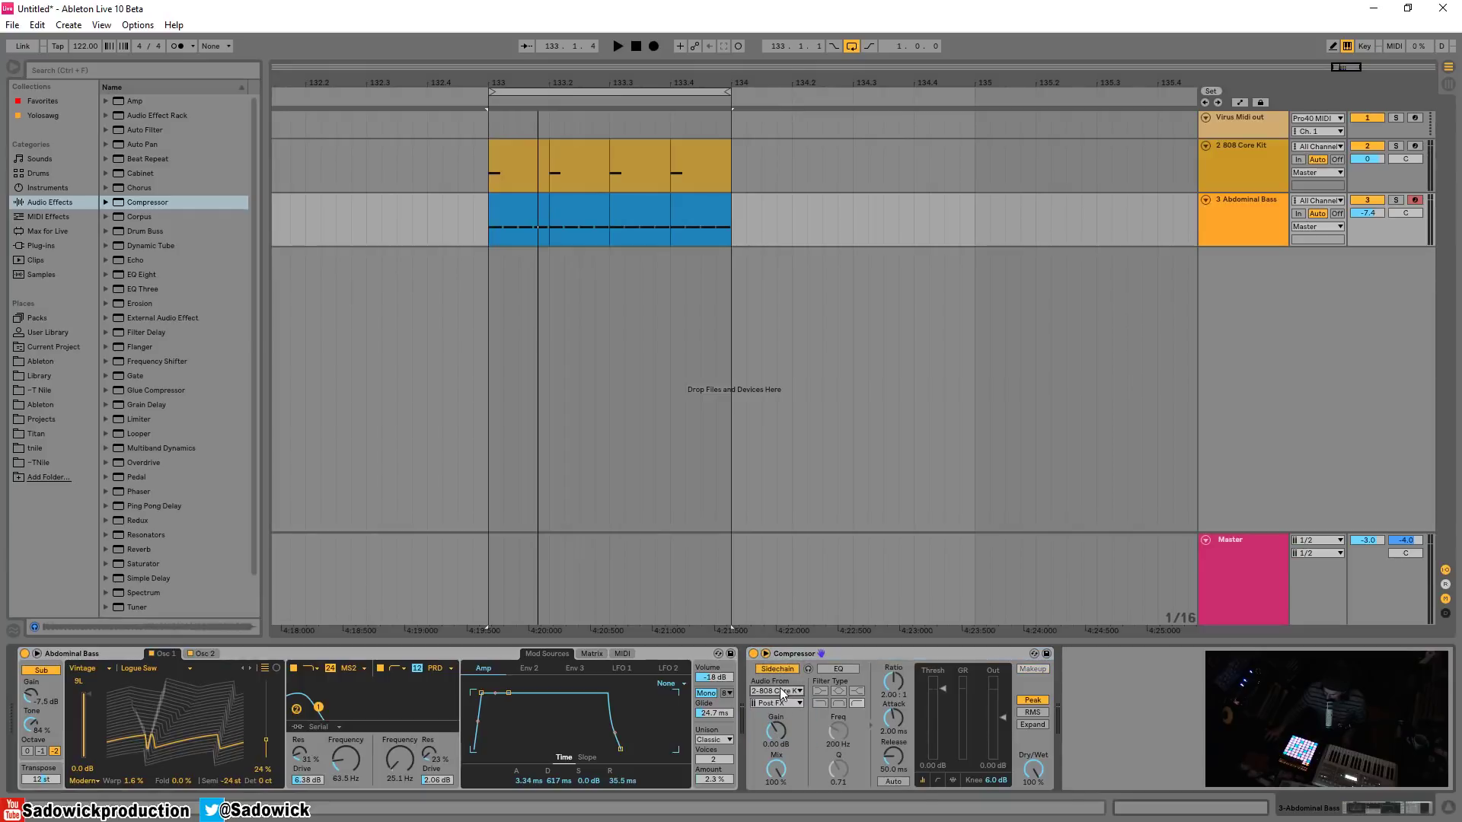
{"action": "left_click", "coordinate": [779, 703]}
{"action": "left_click", "coordinate": [864, 86]}
- Enable the sidechain EQ with a higher Q, and set the ratio to infinity
{"action": "left_click", "coordinate": [838, 668]}
{"action": "left_click_drag", "start_coordinate": [837, 769], "coordinate": [838, 753]}
{"action": "left_click_drag", "start_coordinate": [901, 692], "coordinate": [900, 647]}
{"action": "left_click", "coordinate": [953, 779]}
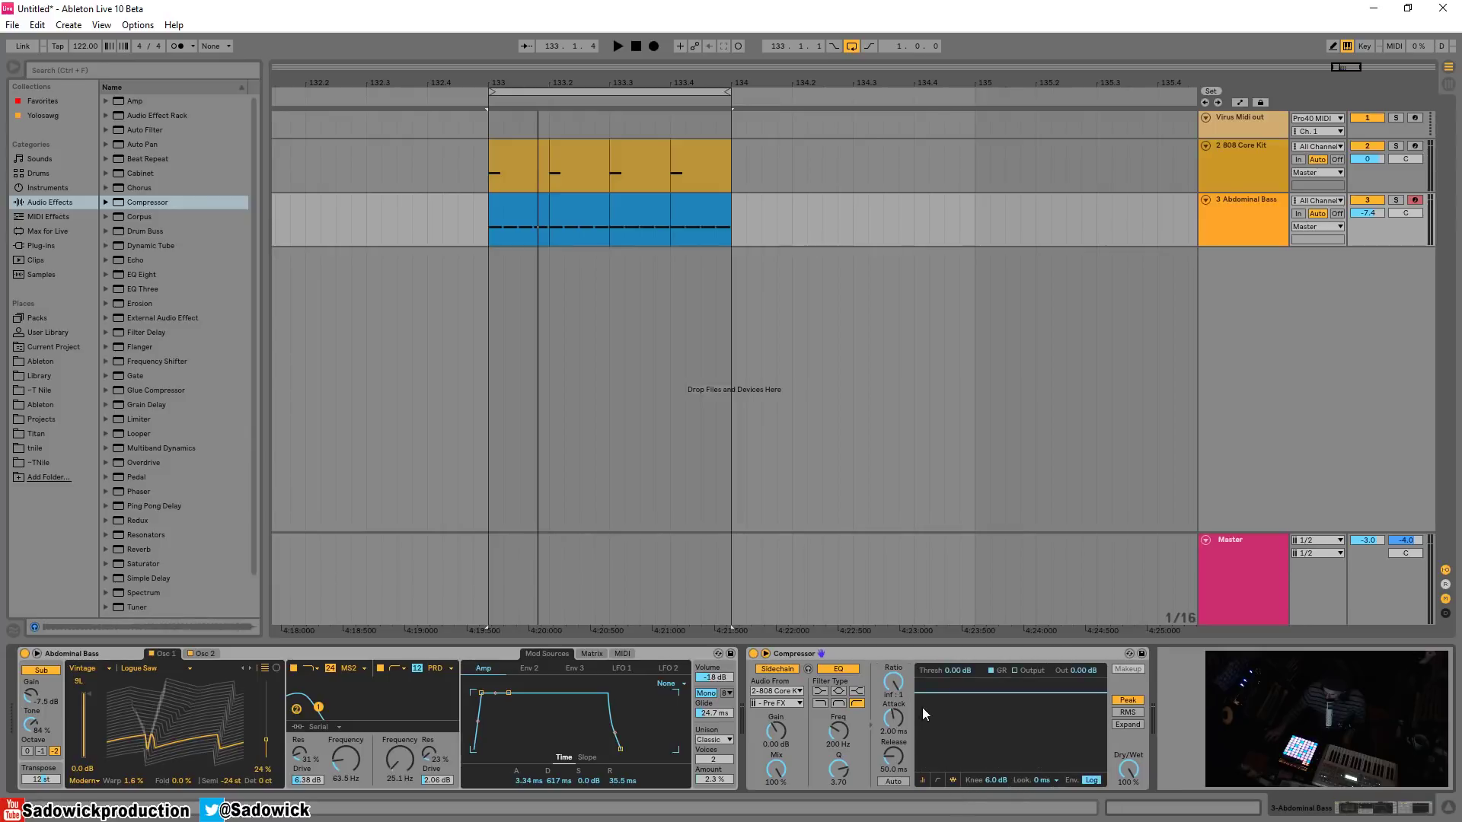
- During playback, set threshold -36 dB, attack 0.08 ms and release 85.7 ms
{"action": "key", "text": "space"}
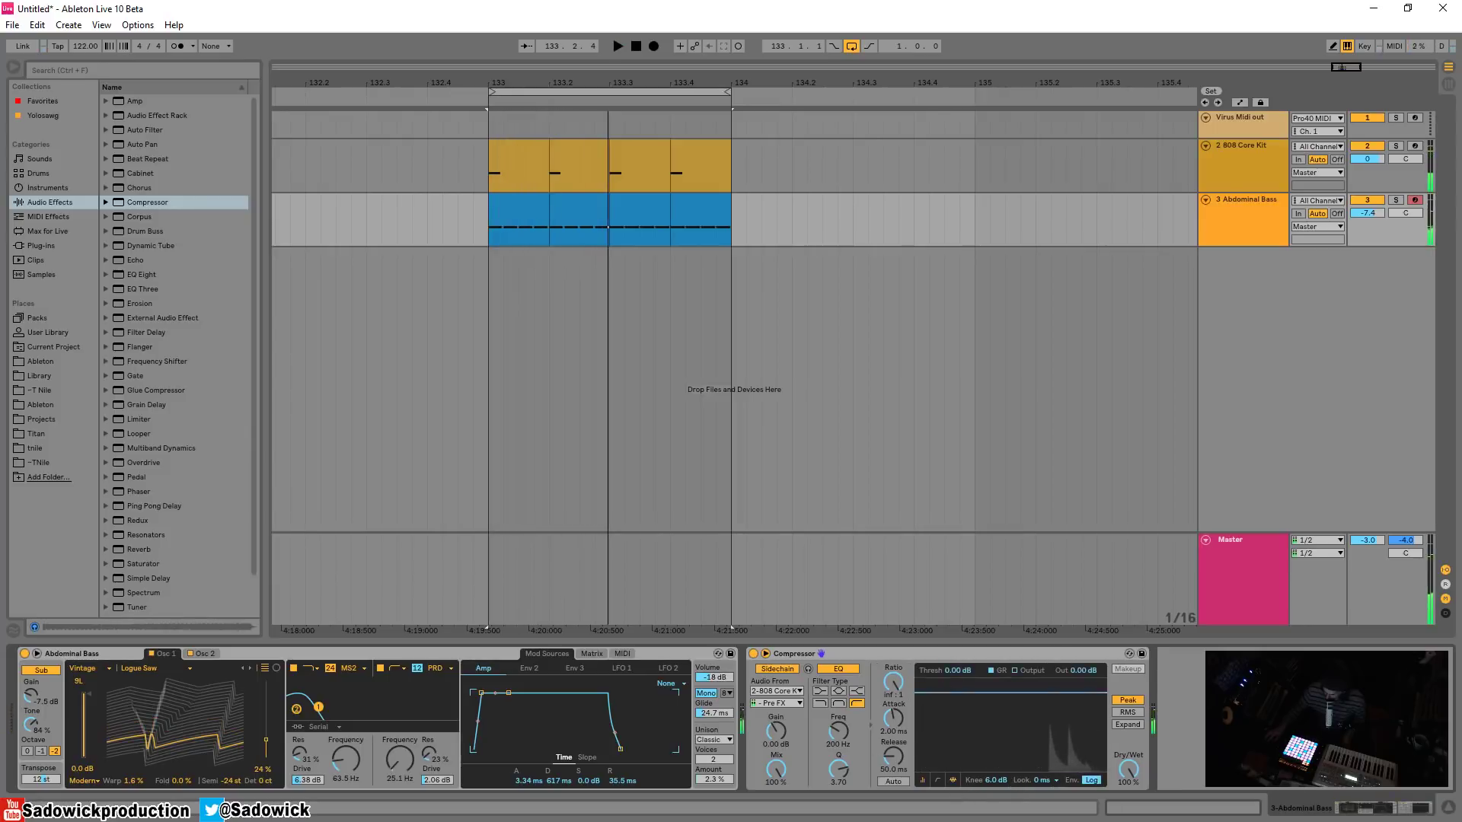
{"action": "left_click_drag", "start_coordinate": [1013, 692], "coordinate": [1013, 752]}
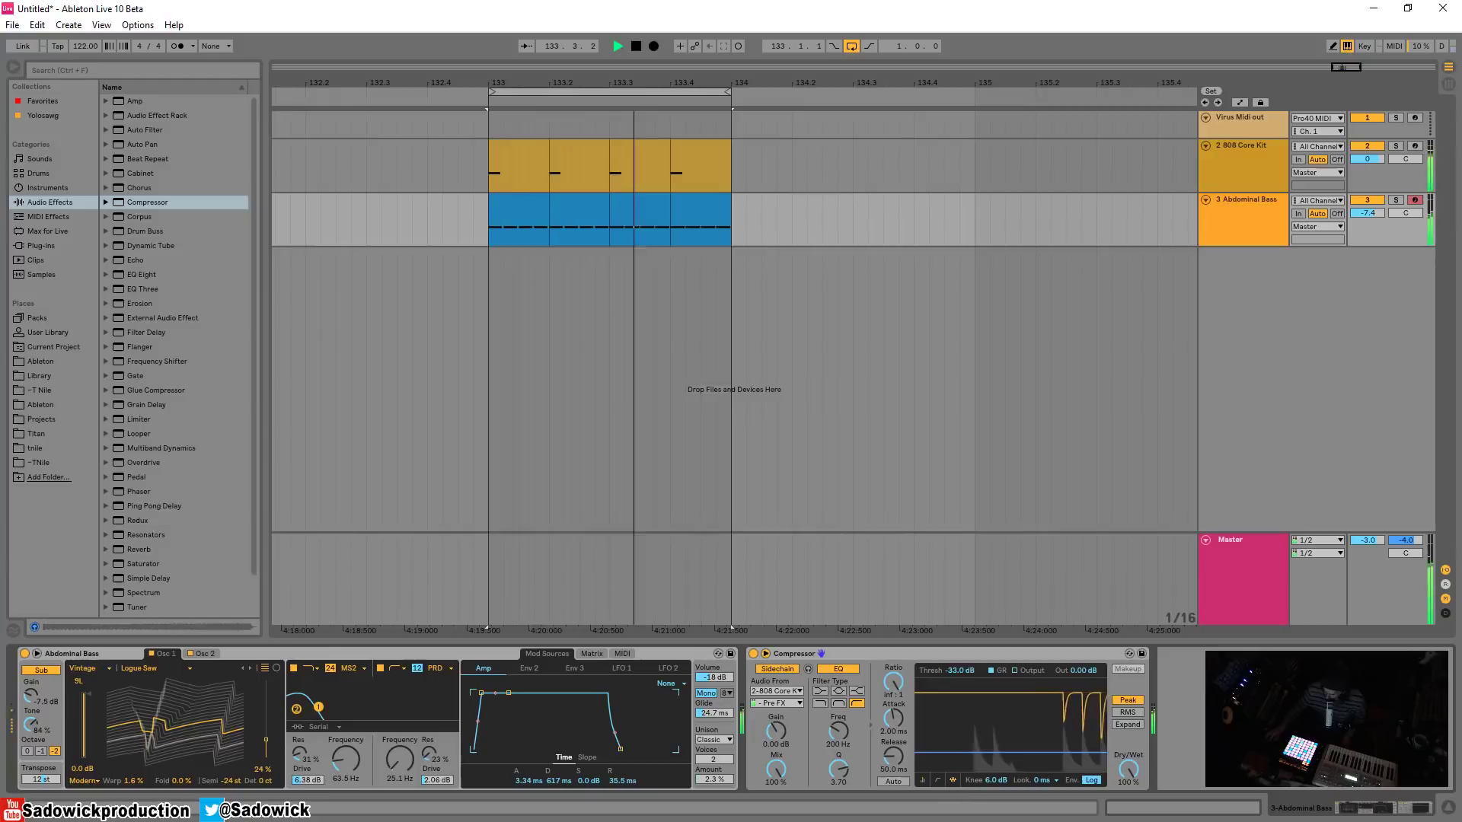
{"action": "left_click_drag", "start_coordinate": [892, 717], "coordinate": [893, 743]}
{"action": "left_click_drag", "start_coordinate": [1012, 752], "coordinate": [1012, 758]}
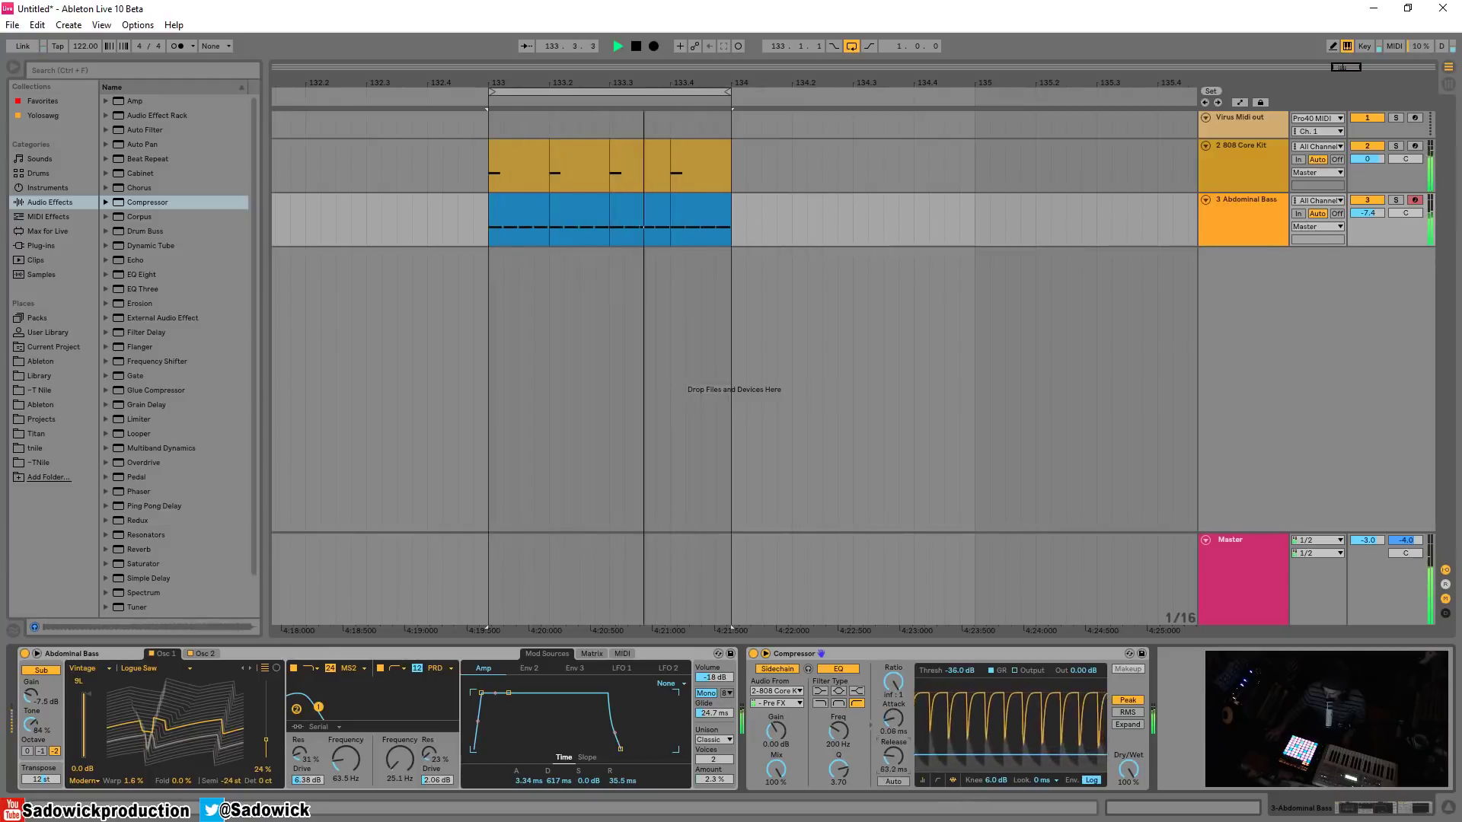
{"action": "left_click_drag", "start_coordinate": [893, 756], "coordinate": [893, 744]}
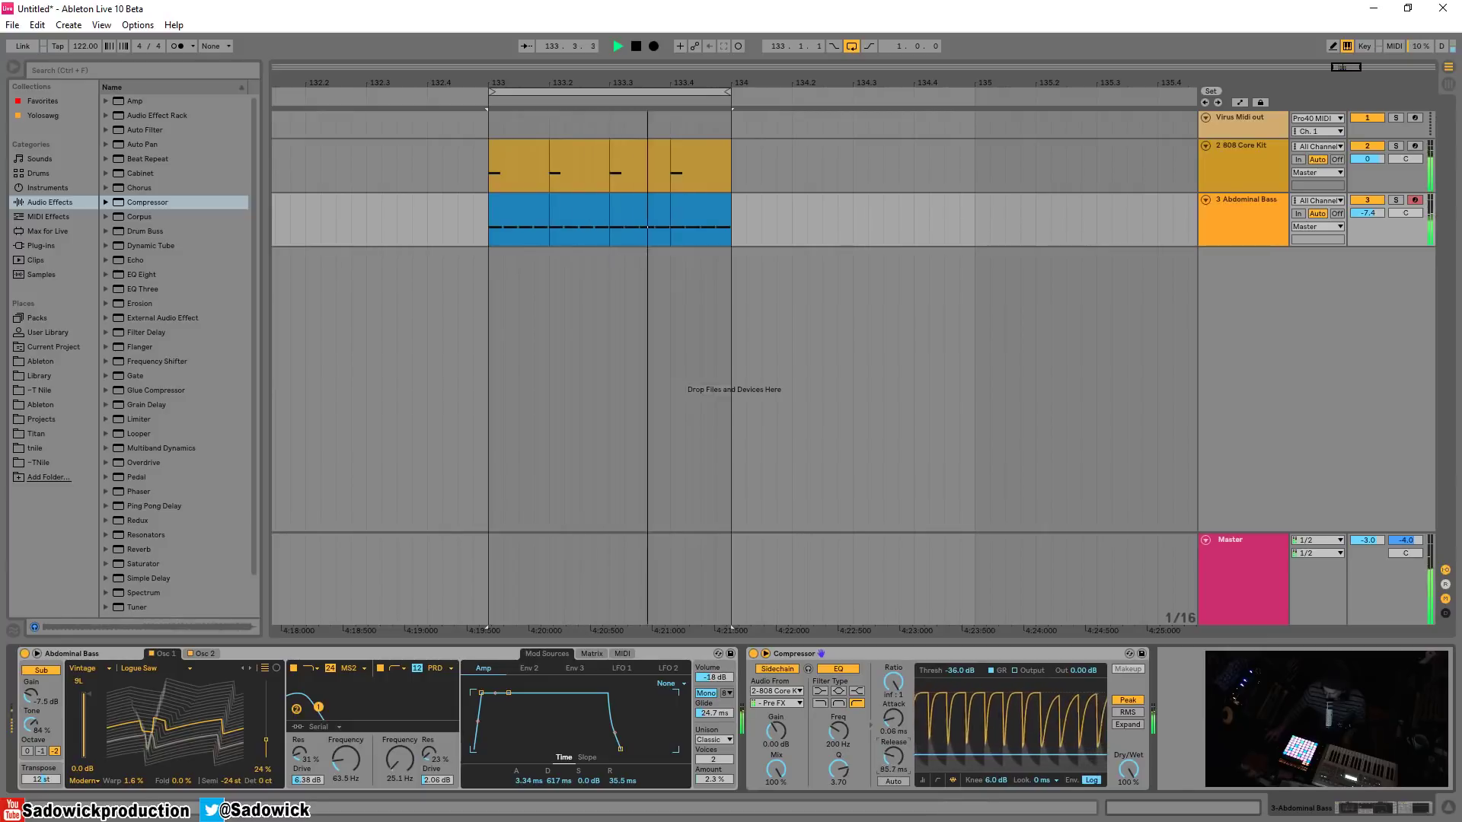
{"action": "key", "text": "space"}
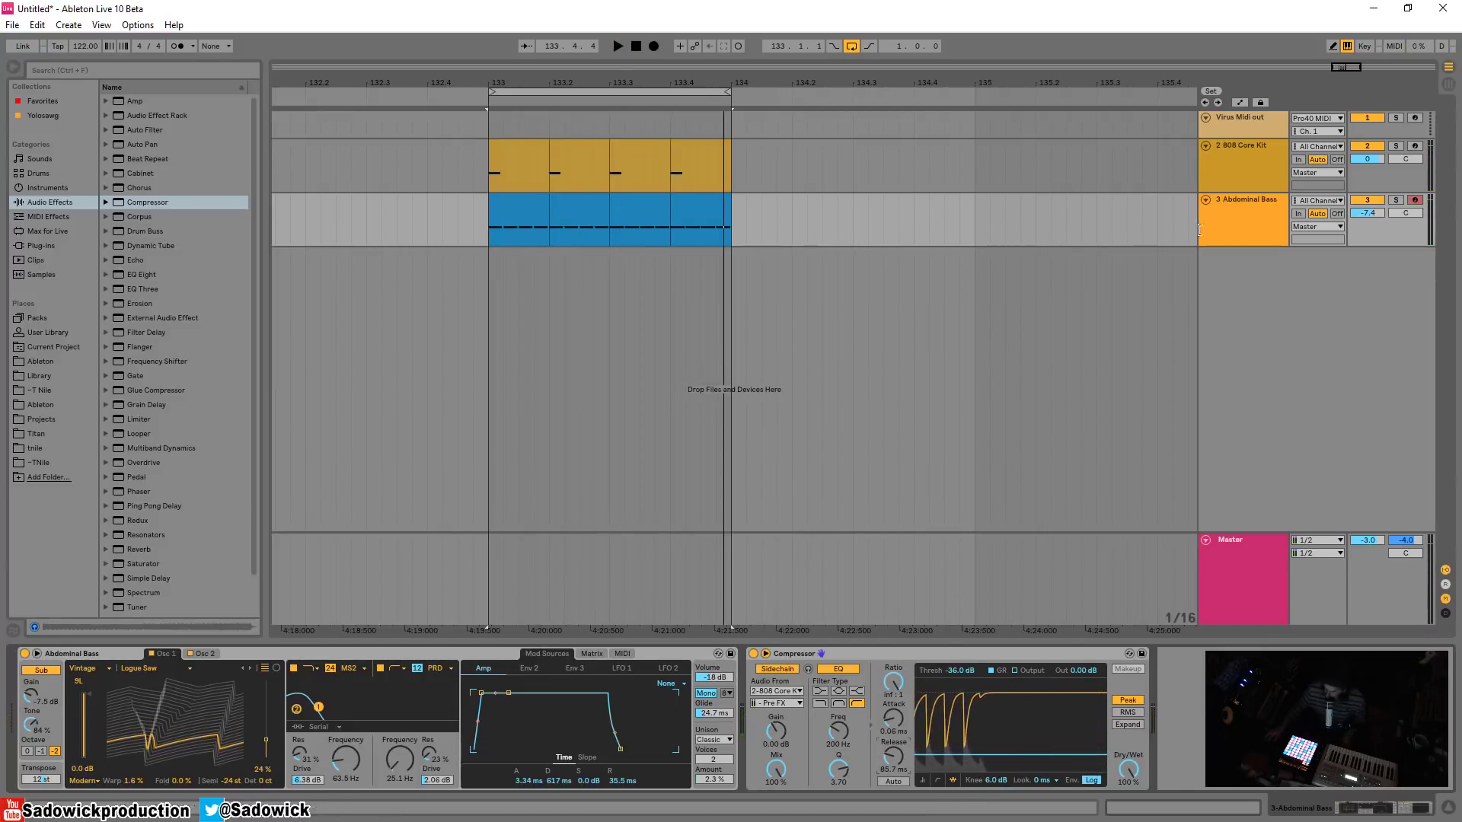
{"action": "right_click", "coordinate": [1253, 199]}
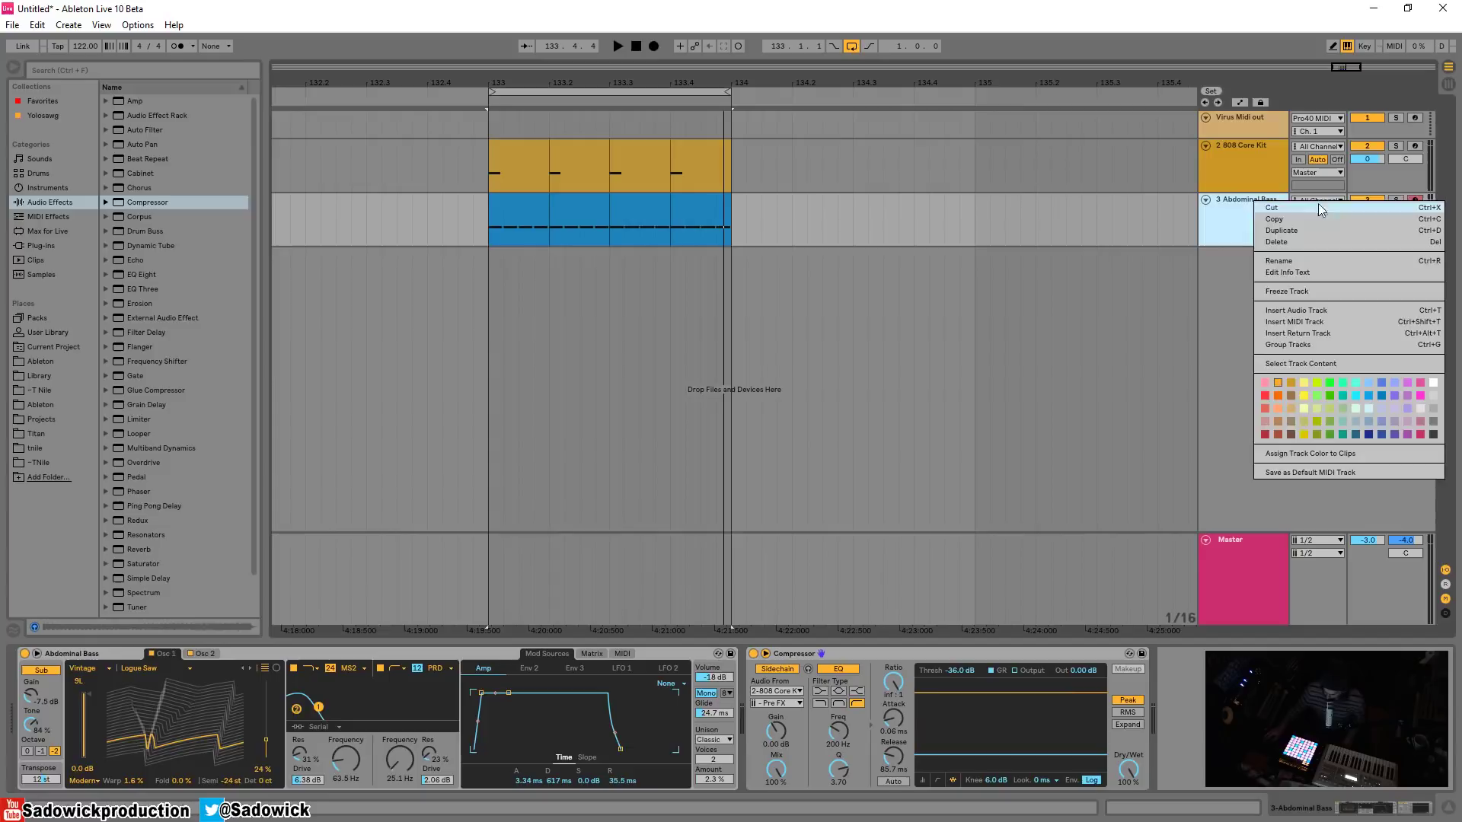
{"action": "left_click", "coordinate": [1303, 290]}
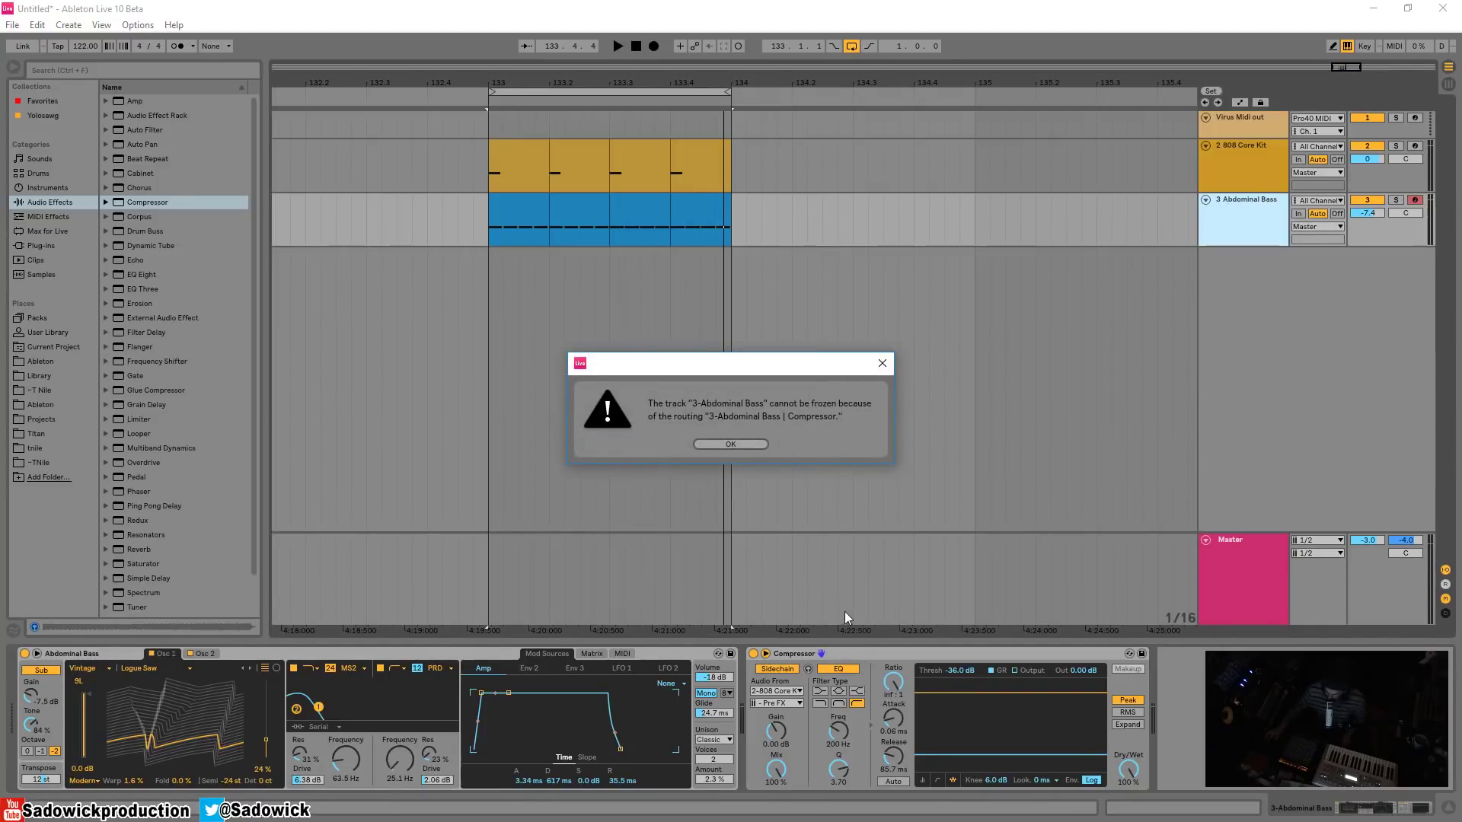
{"action": "left_click", "coordinate": [746, 447]}
{"action": "left_click_drag", "start_coordinate": [483, 179], "coordinate": [732, 172]}
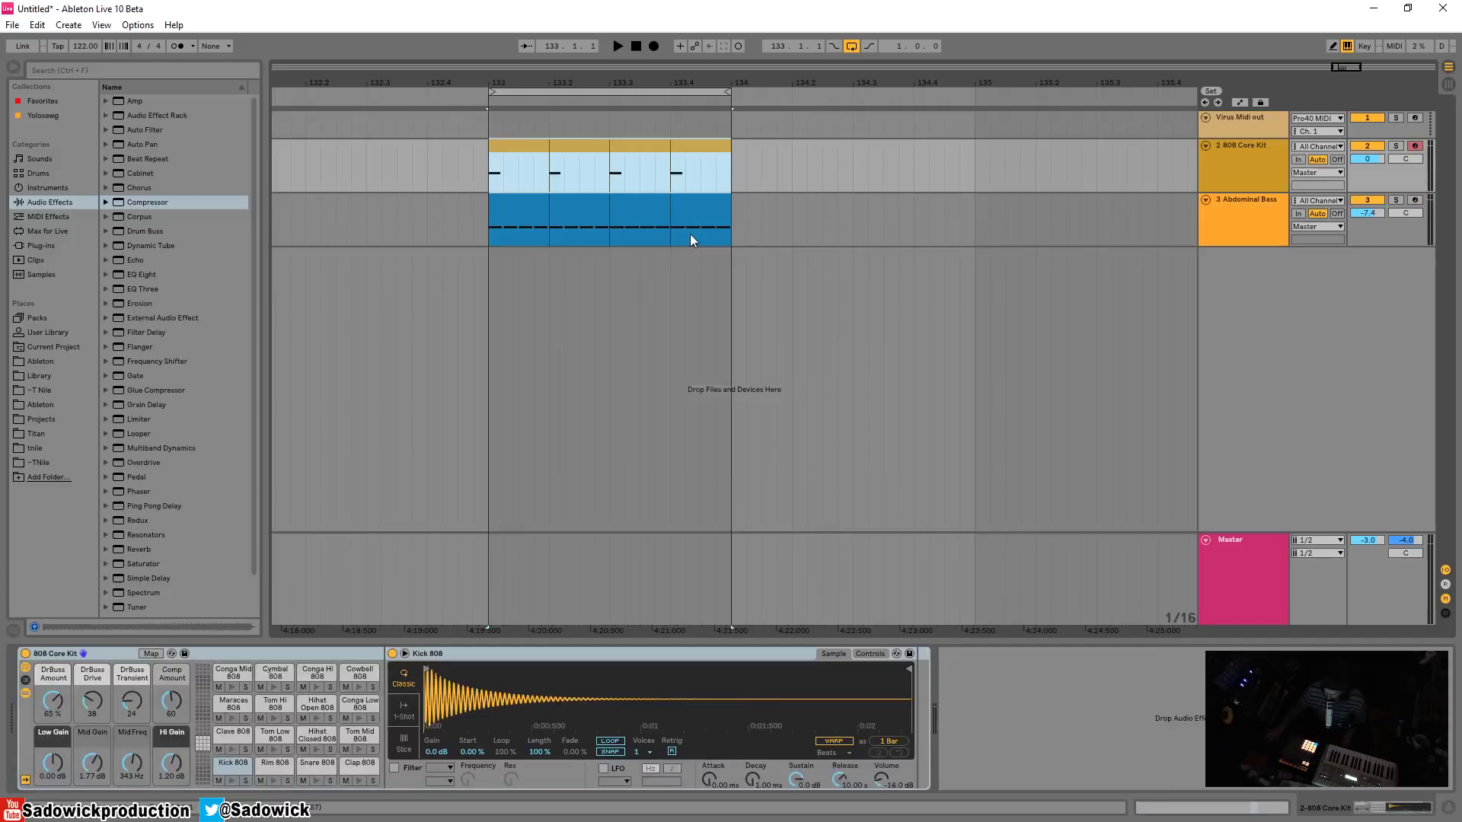
{"action": "left_click", "coordinate": [1385, 234]}
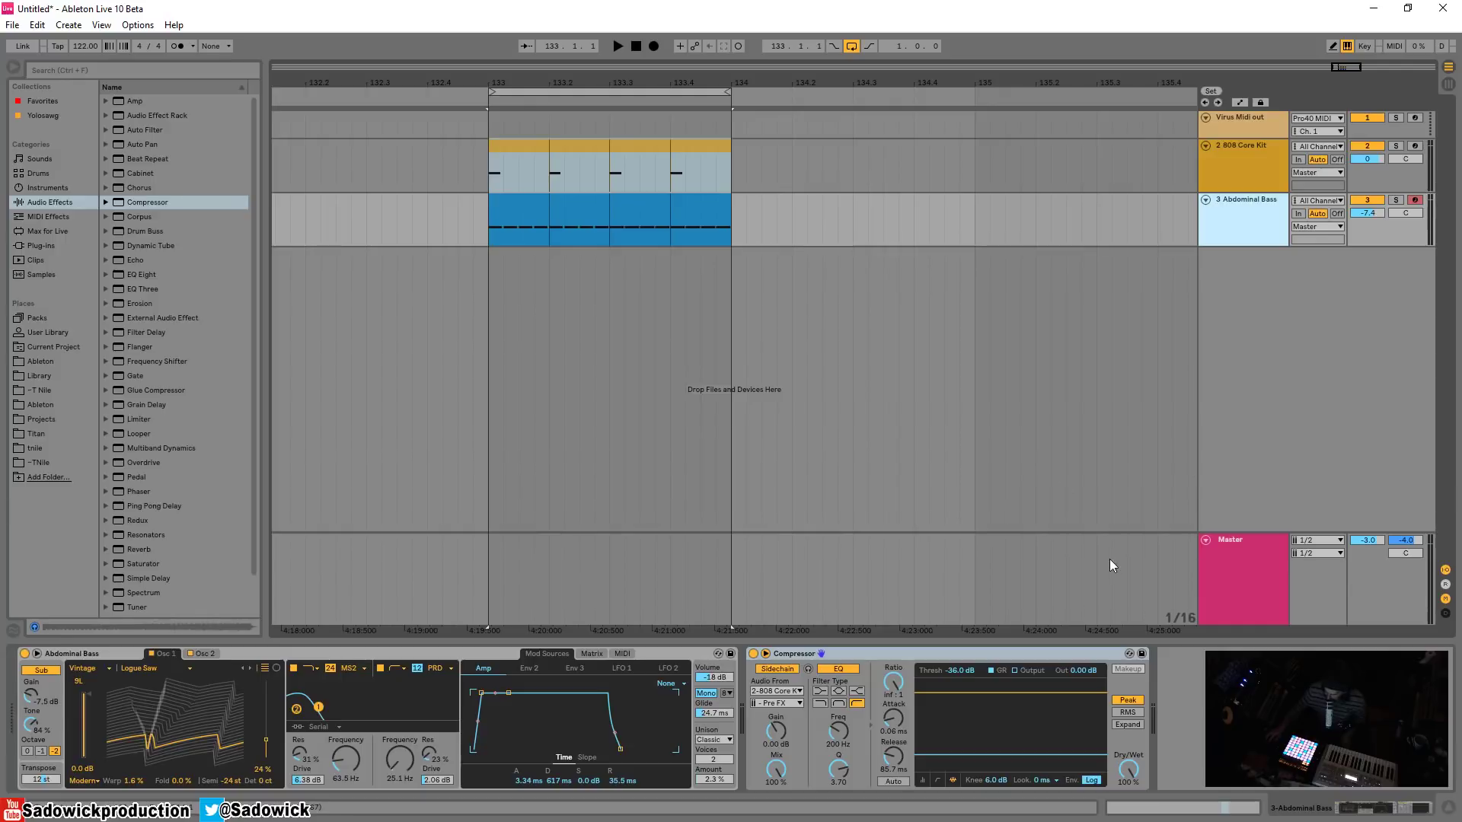
{"action": "left_click_drag", "start_coordinate": [1404, 231], "coordinate": [1392, 232]}
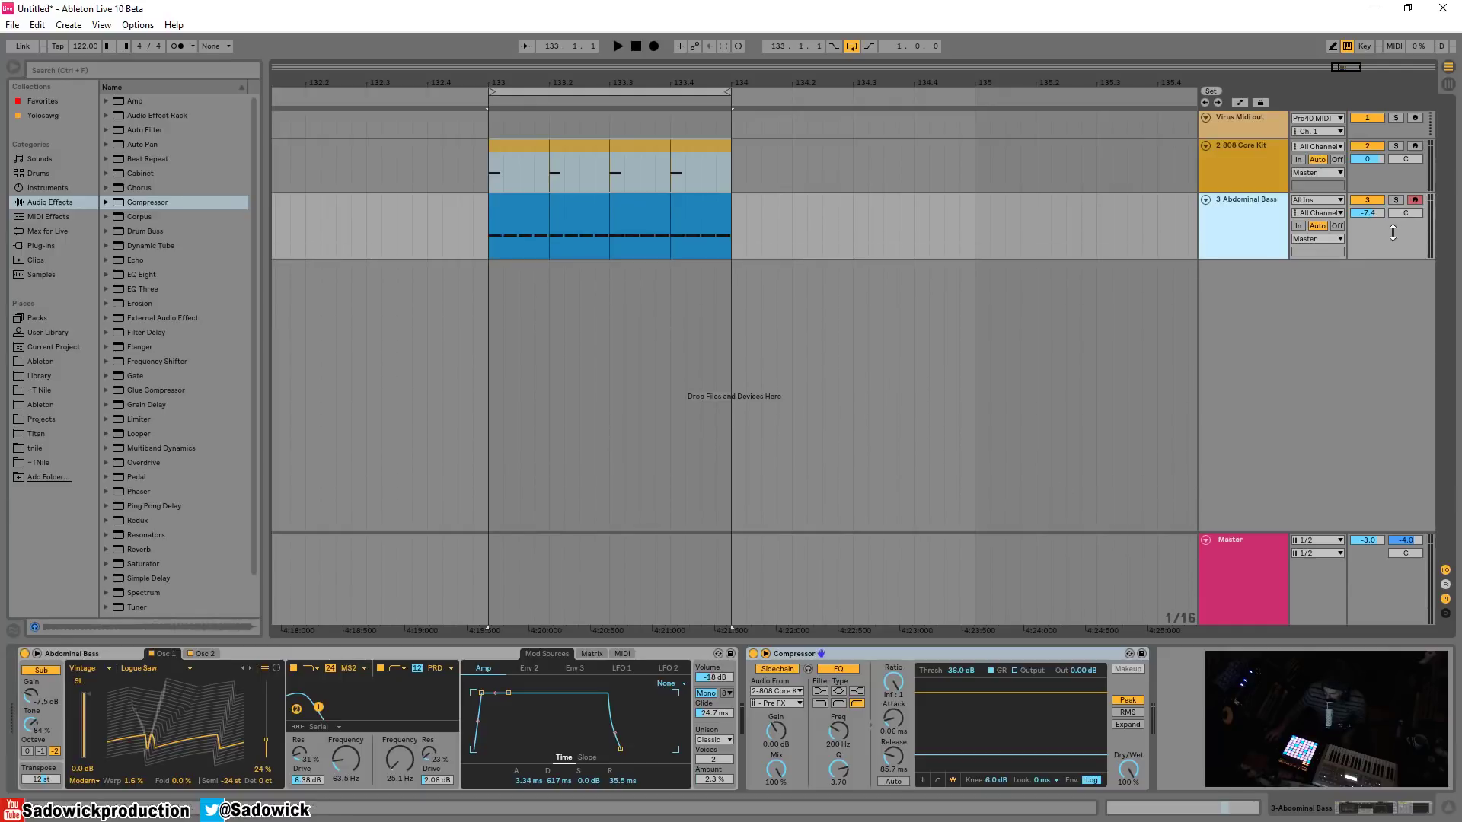
- Group Abdominal Bass into 3 Group and check the group's compressor
{"action": "right_click", "coordinate": [1256, 198]}
{"action": "left_click", "coordinate": [1311, 345]}
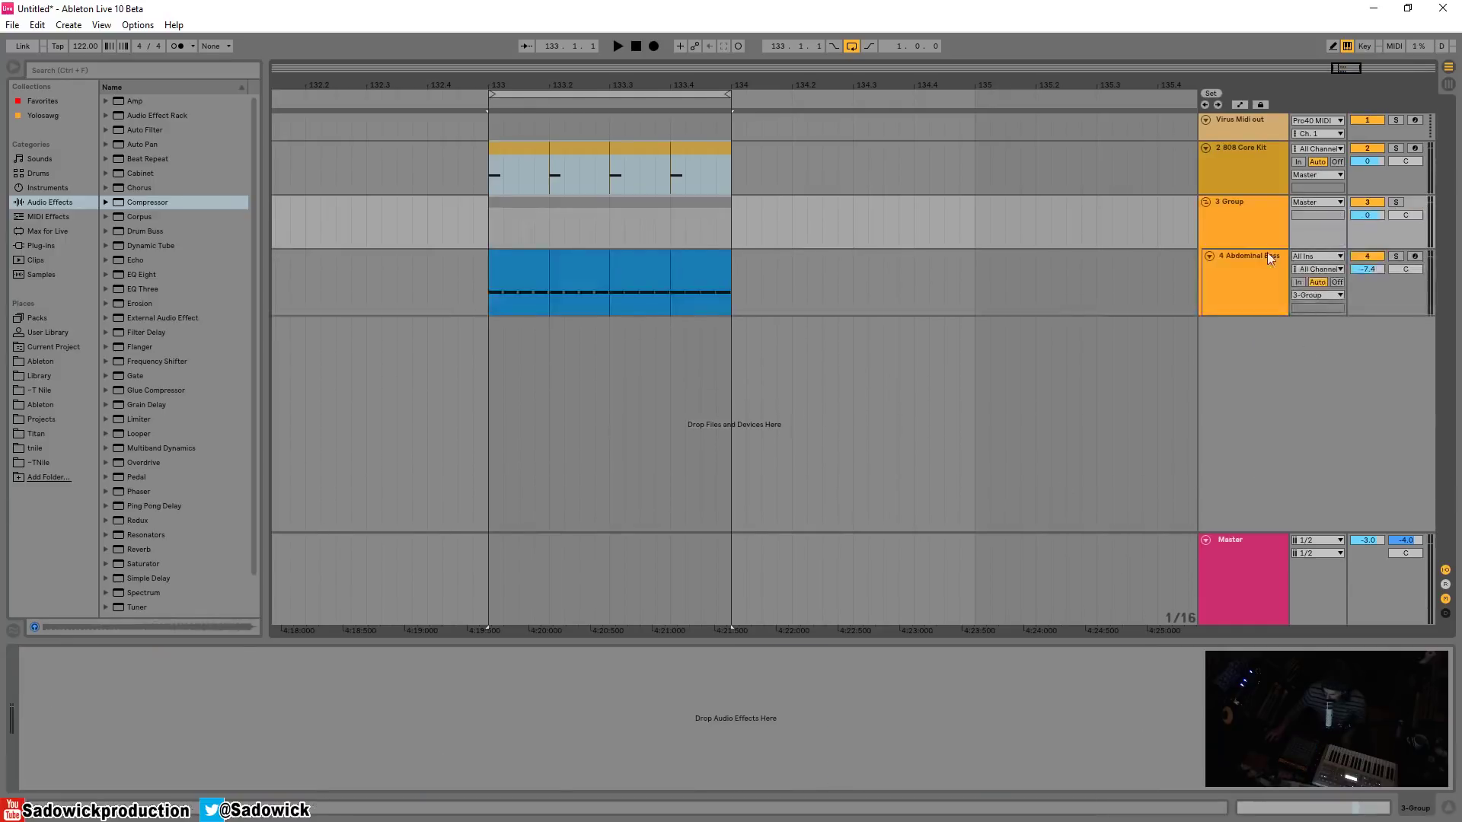
{"action": "left_click", "coordinate": [1258, 252]}
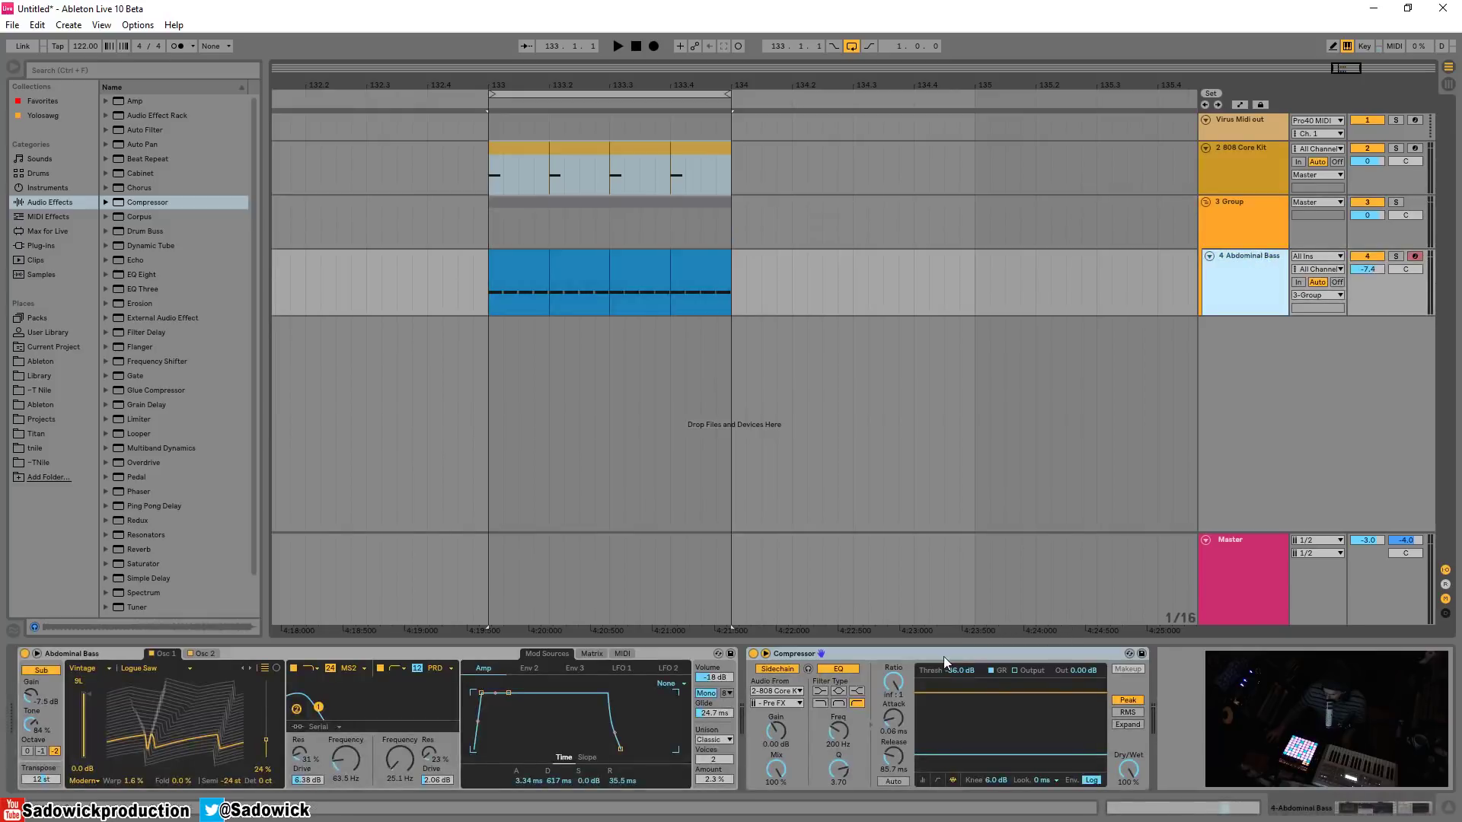
{"action": "left_click", "coordinate": [1238, 222]}
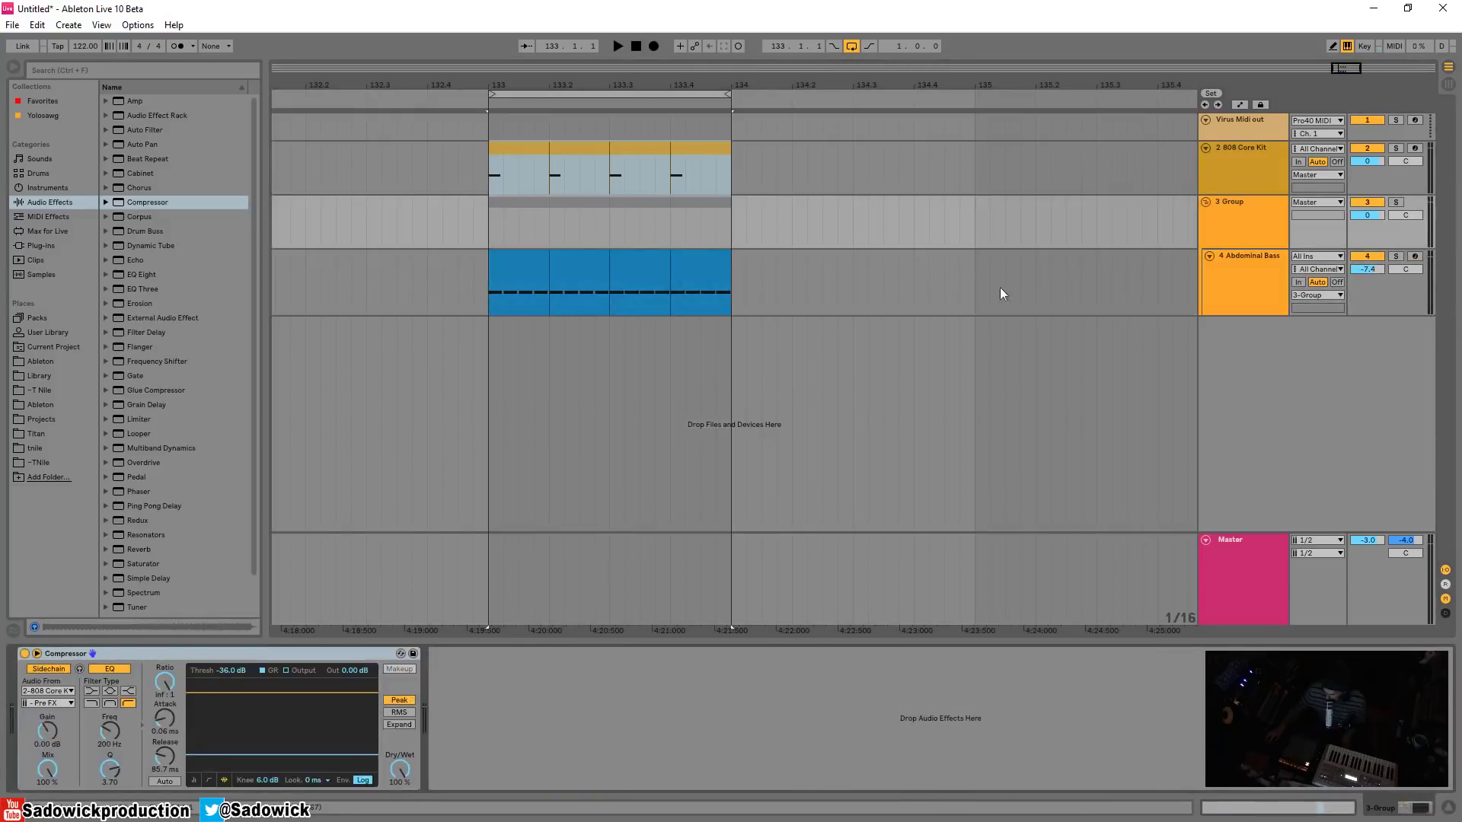
{"action": "left_click", "coordinate": [1227, 250]}
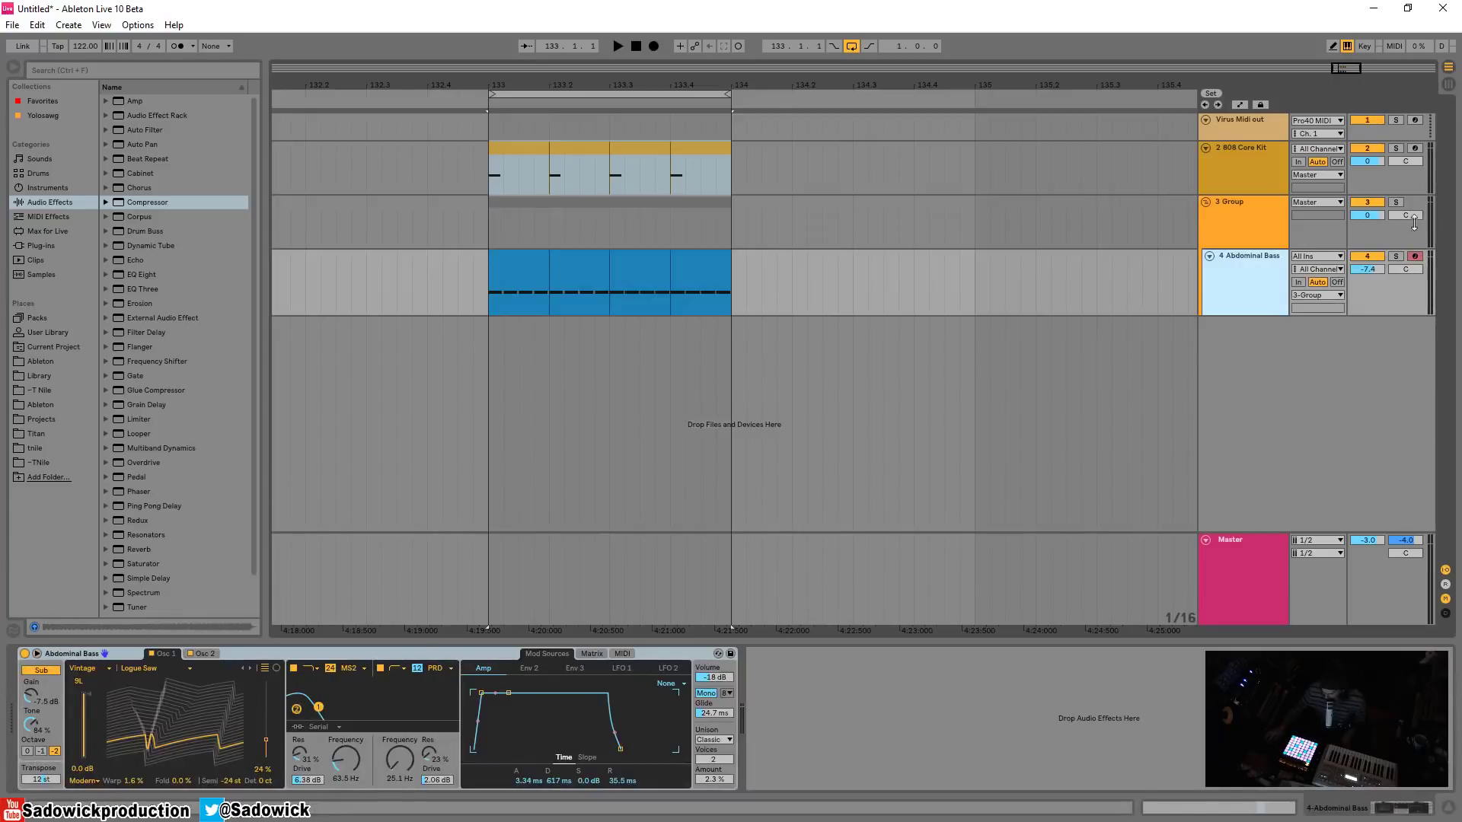
{"action": "left_click", "coordinate": [1272, 233]}
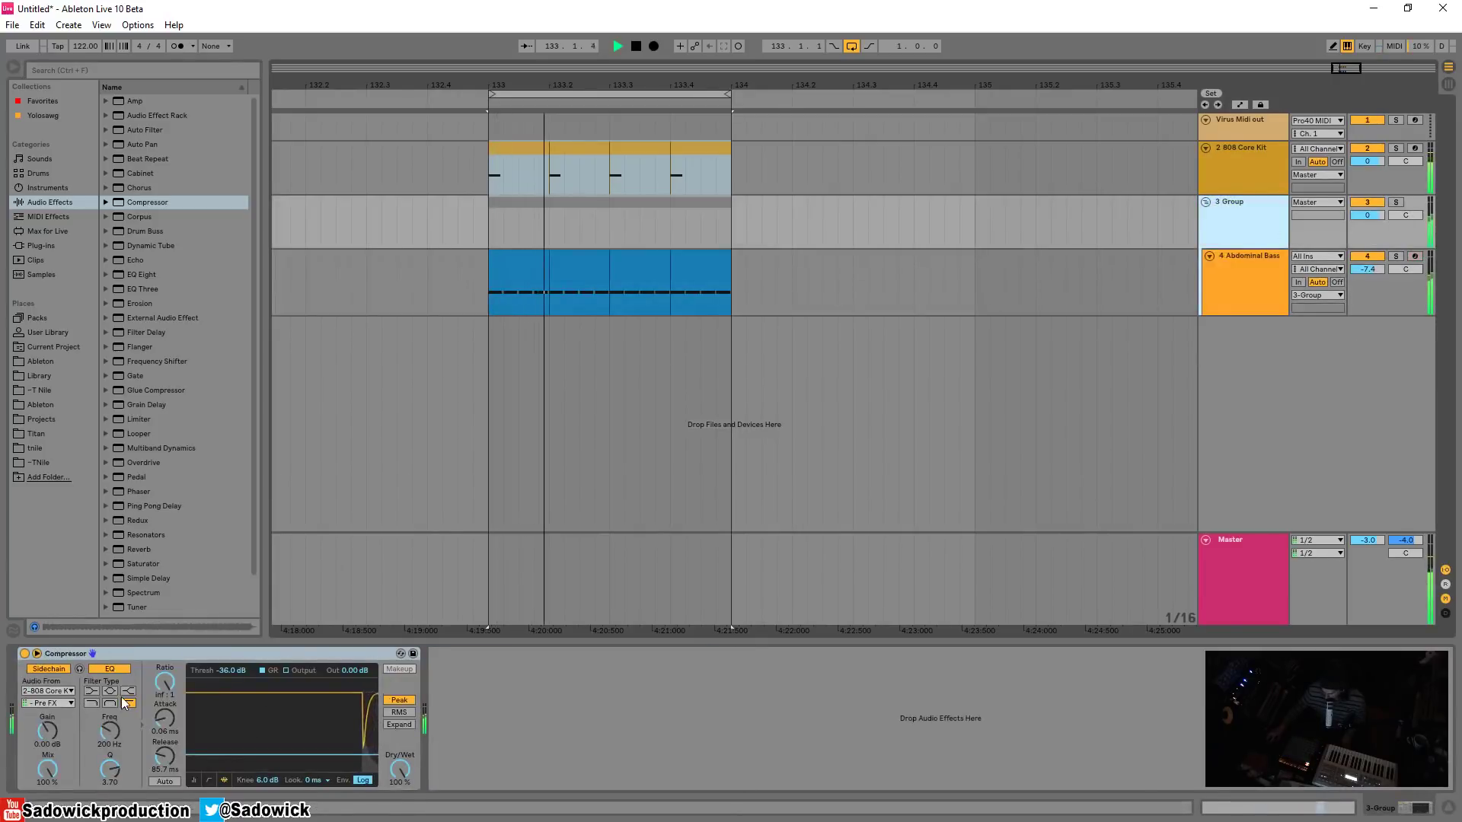
- Freeze the Abdominal Bass track, then ungroup 3 Group with Ctrl+Shift+G
{"action": "right_click", "coordinate": [1256, 250]}
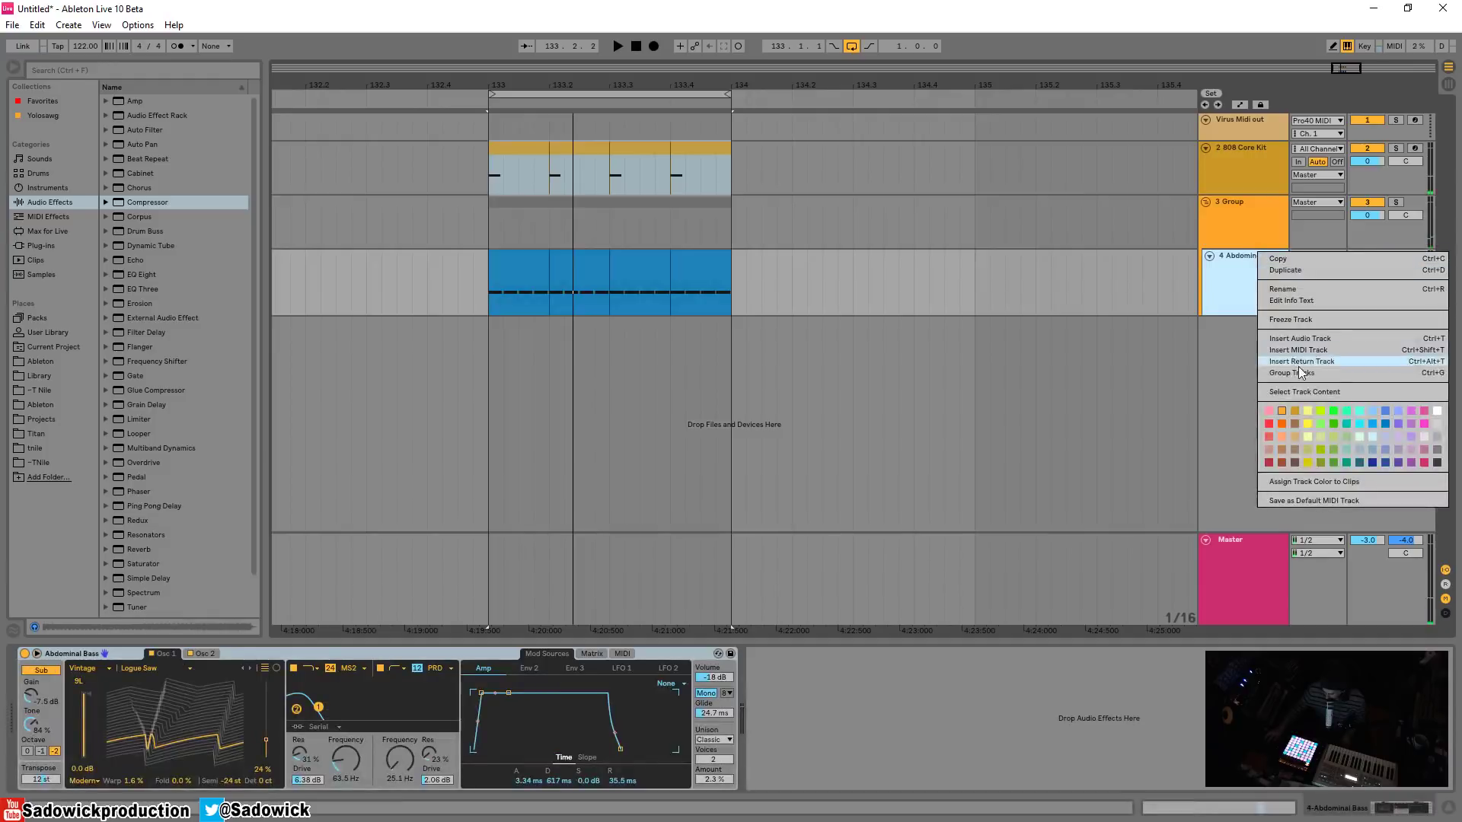
{"action": "left_click", "coordinate": [1302, 319]}
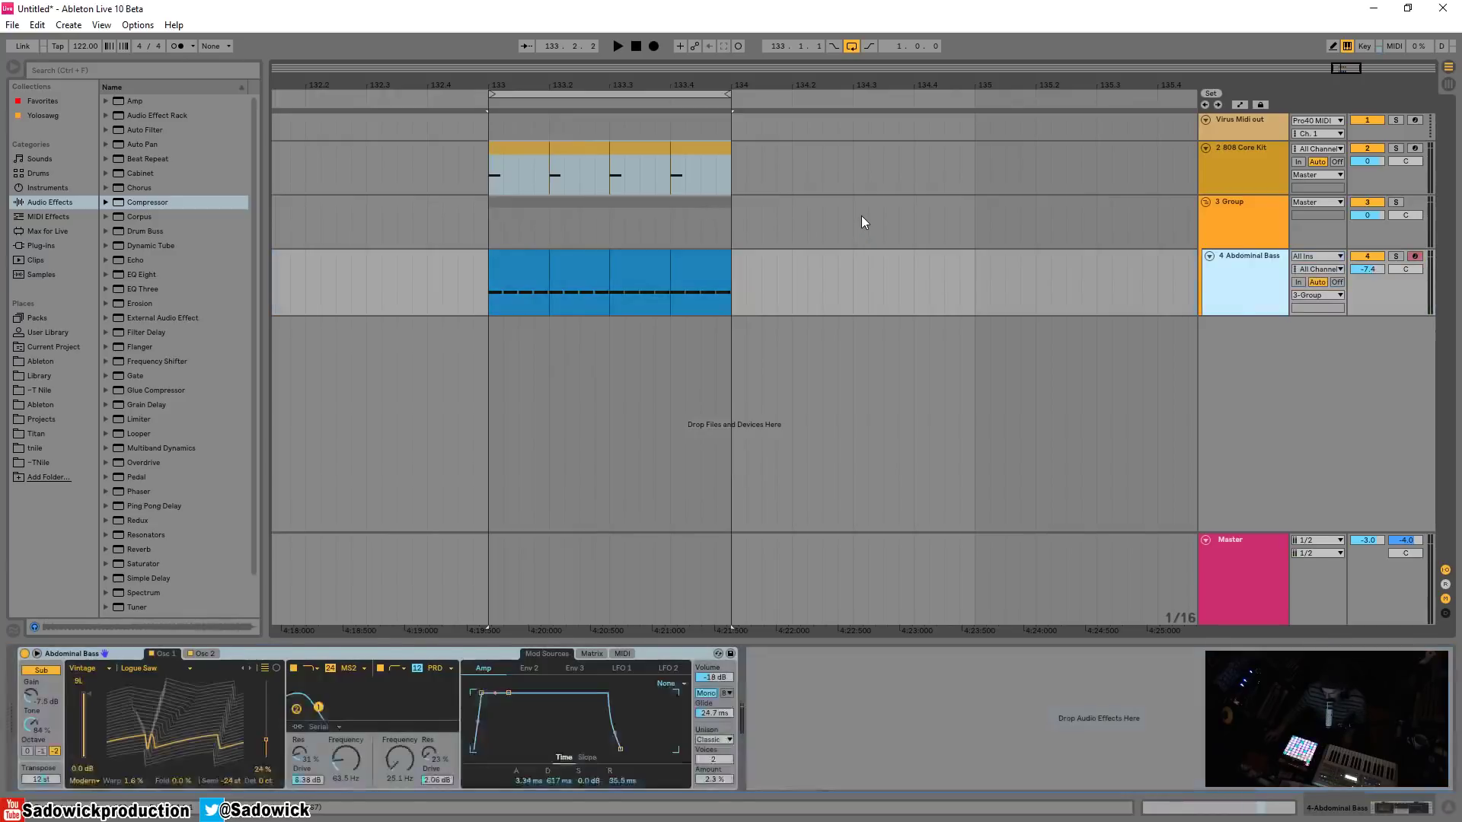
{"action": "left_click", "coordinate": [1394, 251]}
{"action": "left_click_drag", "start_coordinate": [1394, 251], "coordinate": [1394, 238]}
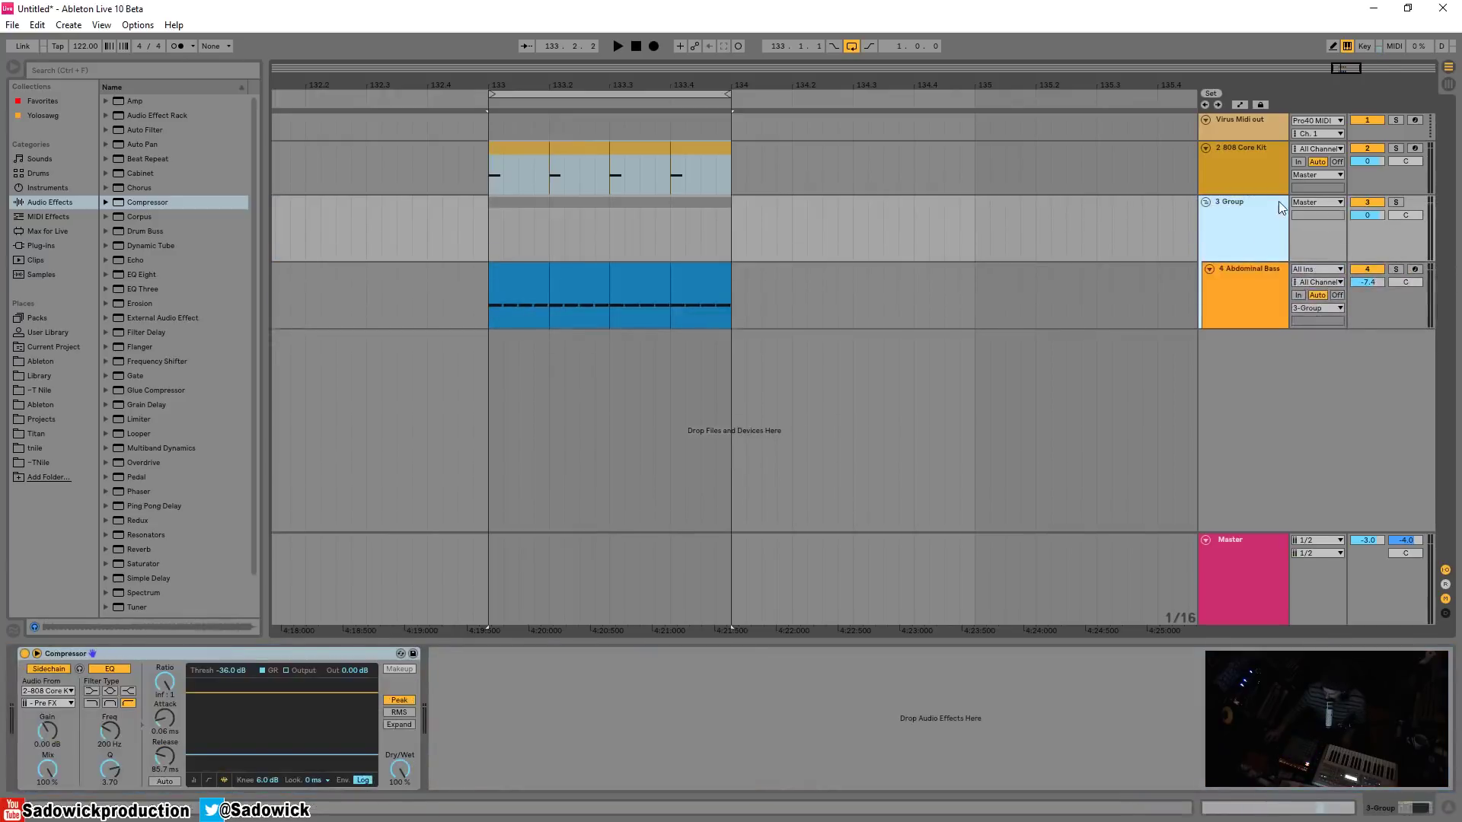
{"action": "key", "text": "ctrl+shift+g"}
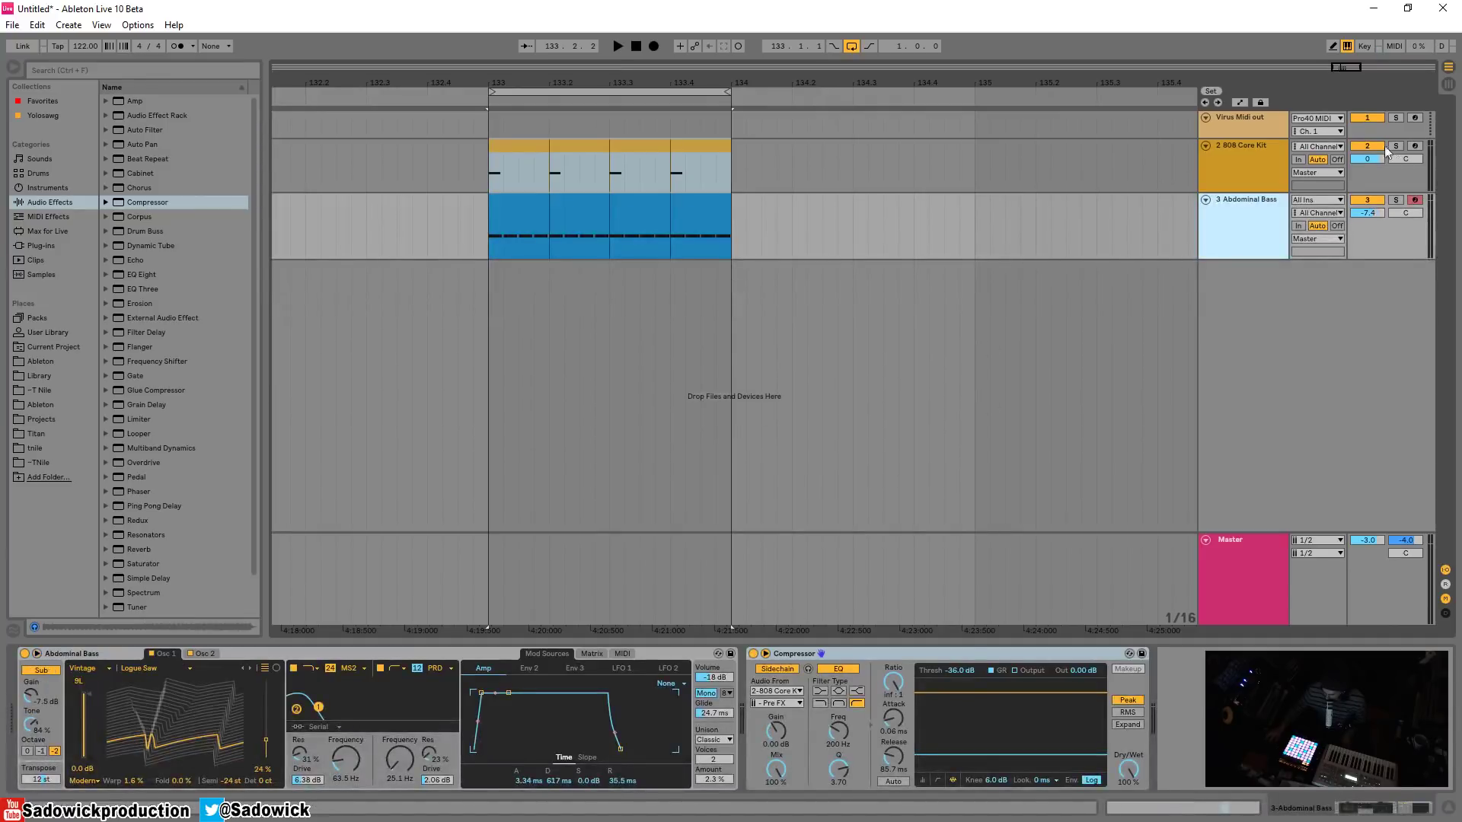
- Select the bass clip's span and insert audio track 4 Audio with input from 3-Abdominal Bass
{"action": "left_click", "coordinate": [492, 235]}
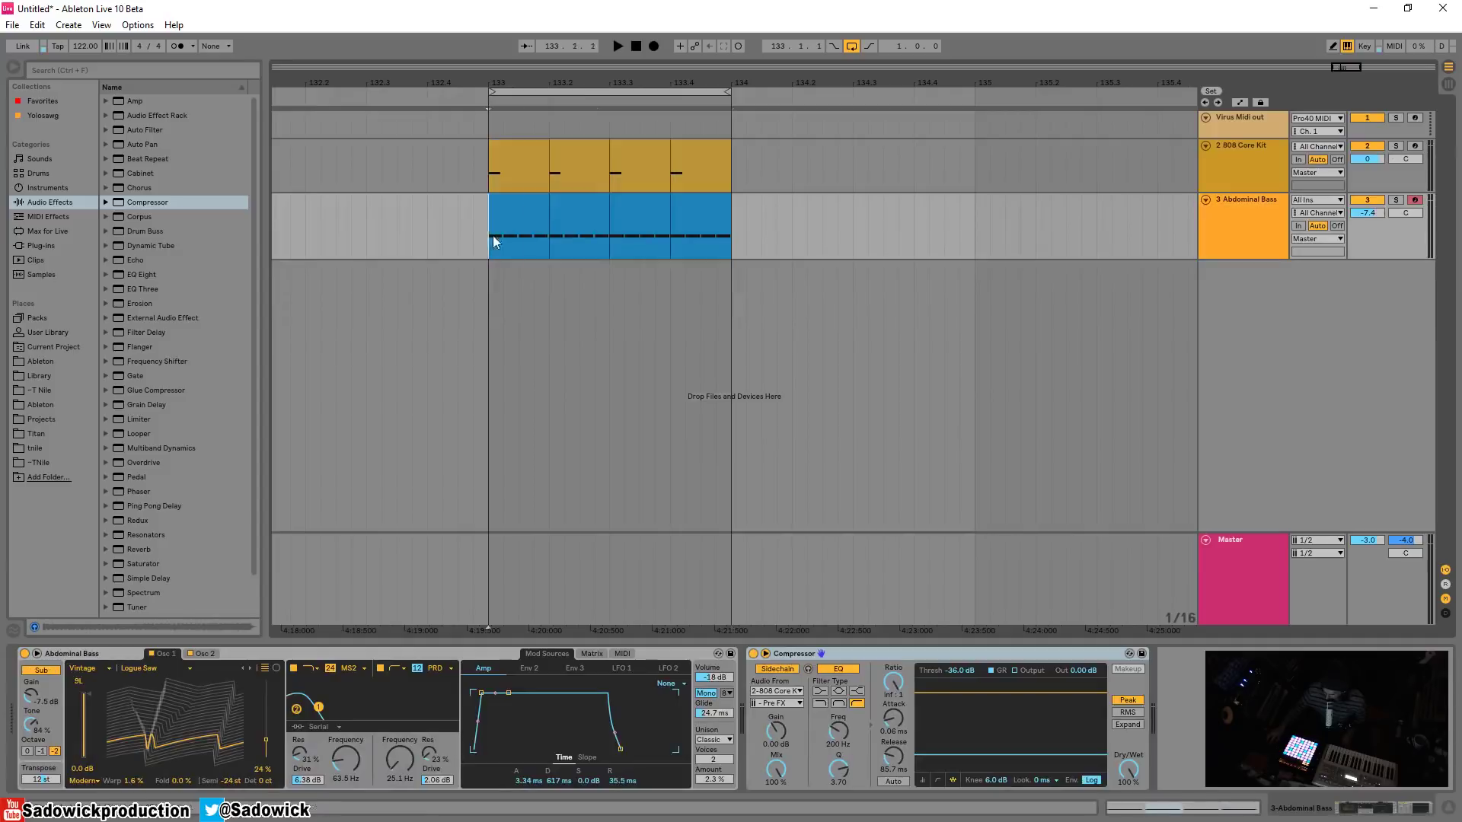
{"action": "left_click_drag", "start_coordinate": [736, 239], "coordinate": [486, 228]}
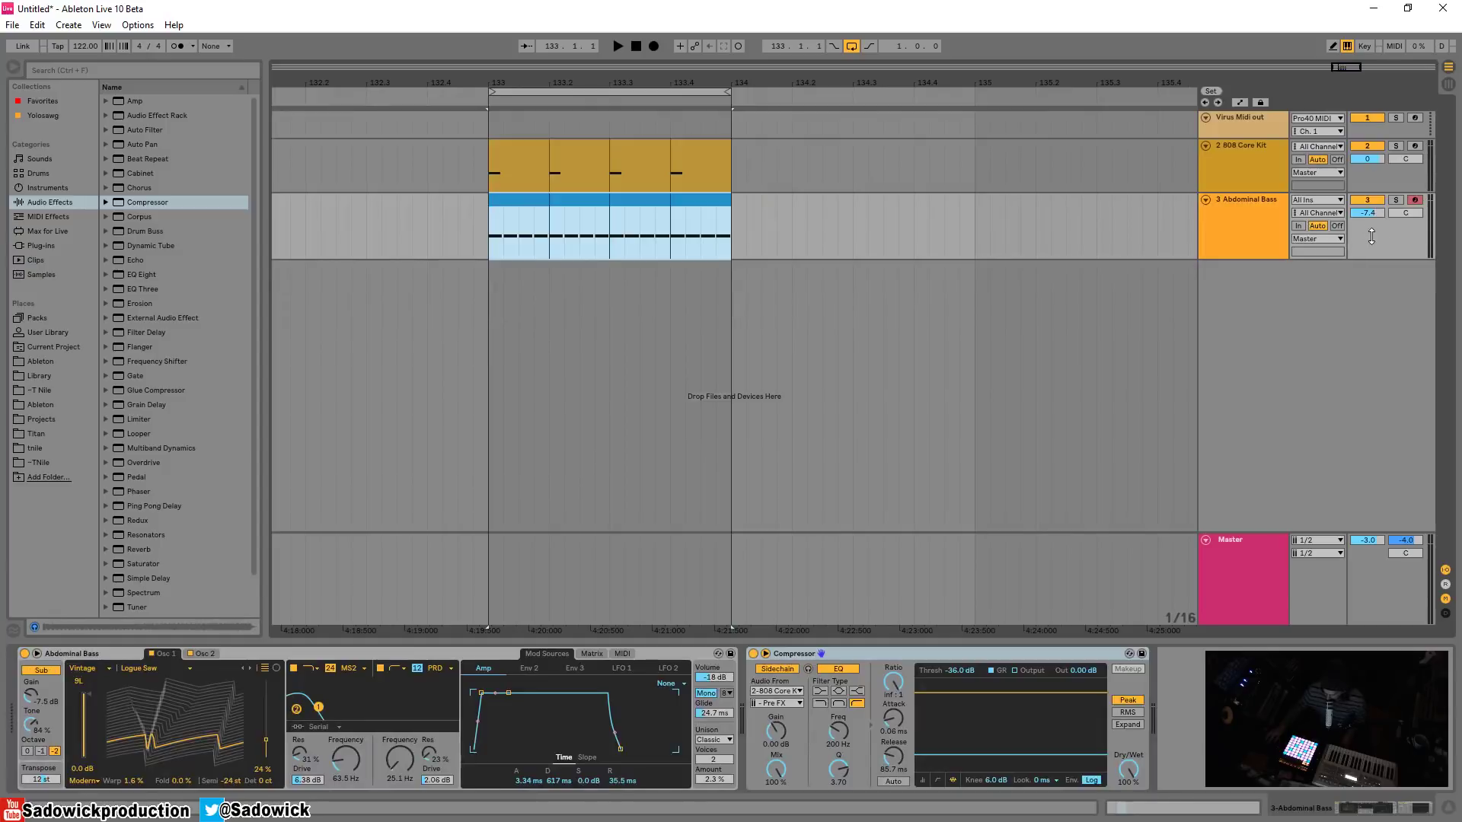
{"action": "right_click", "coordinate": [1329, 319]}
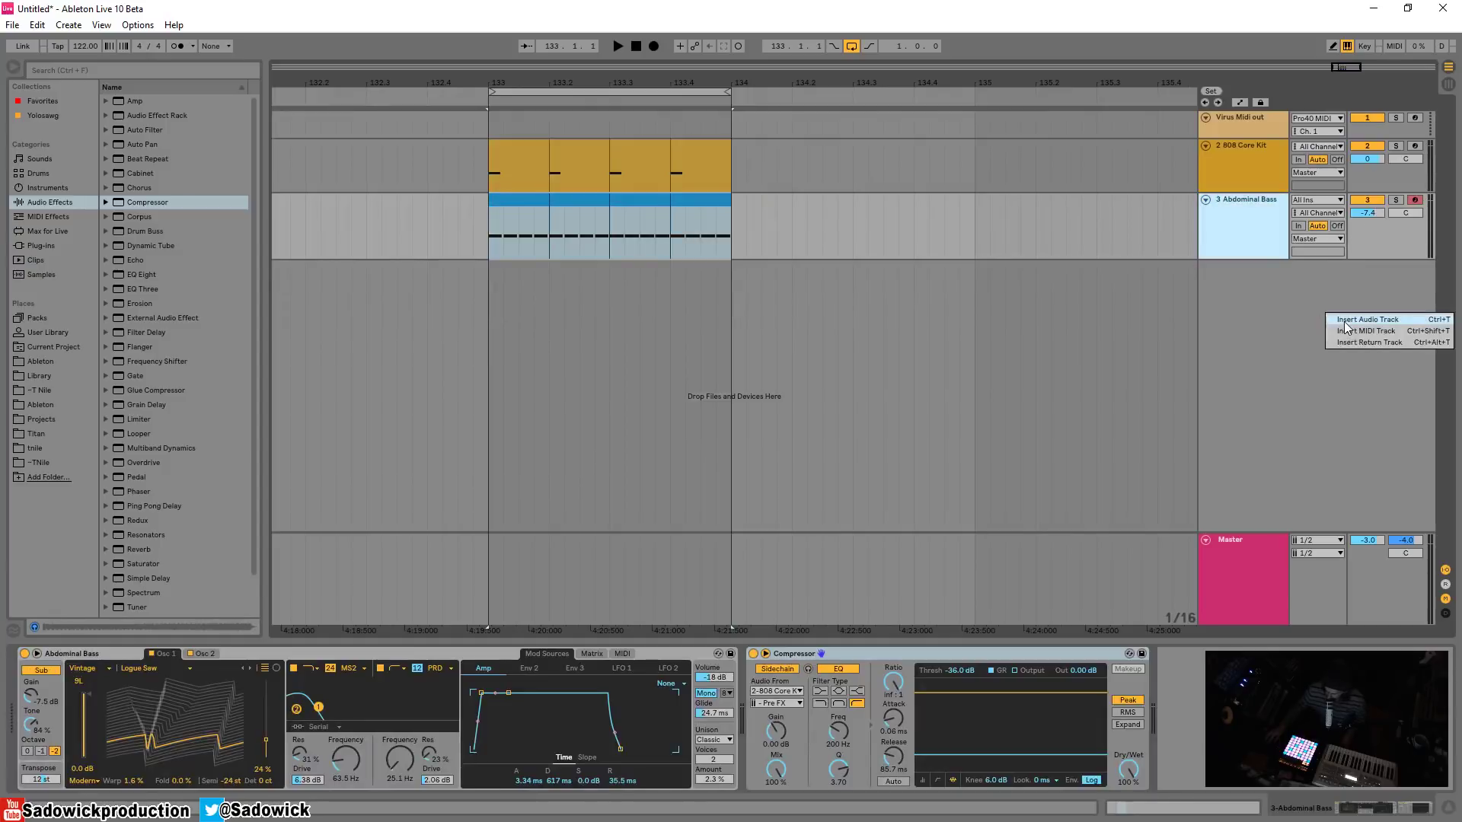
{"action": "left_click", "coordinate": [1343, 319]}
{"action": "left_click", "coordinate": [1314, 270]}
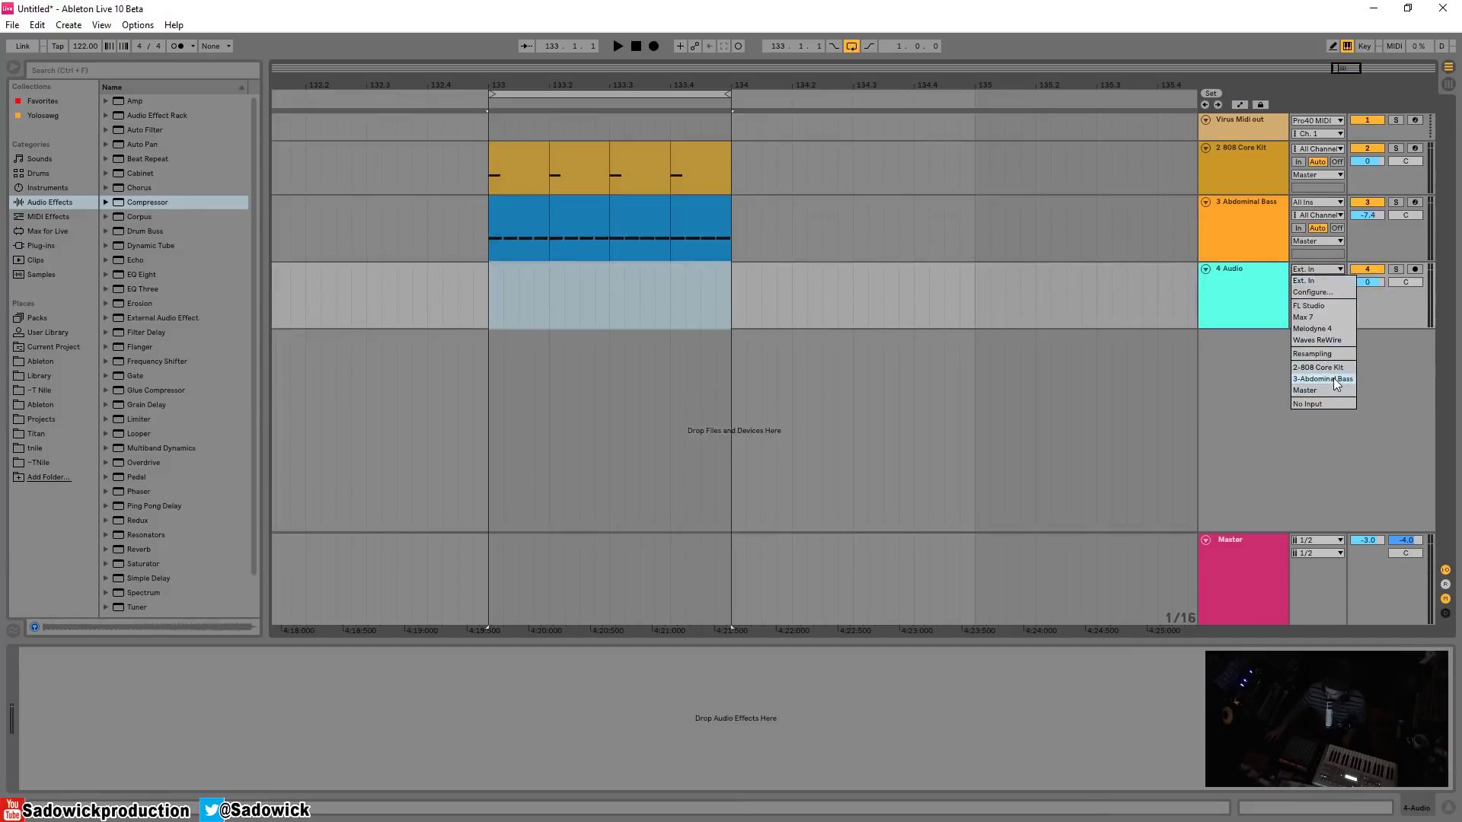
{"action": "left_click", "coordinate": [1332, 378]}
{"action": "left_click", "coordinate": [1302, 283]}
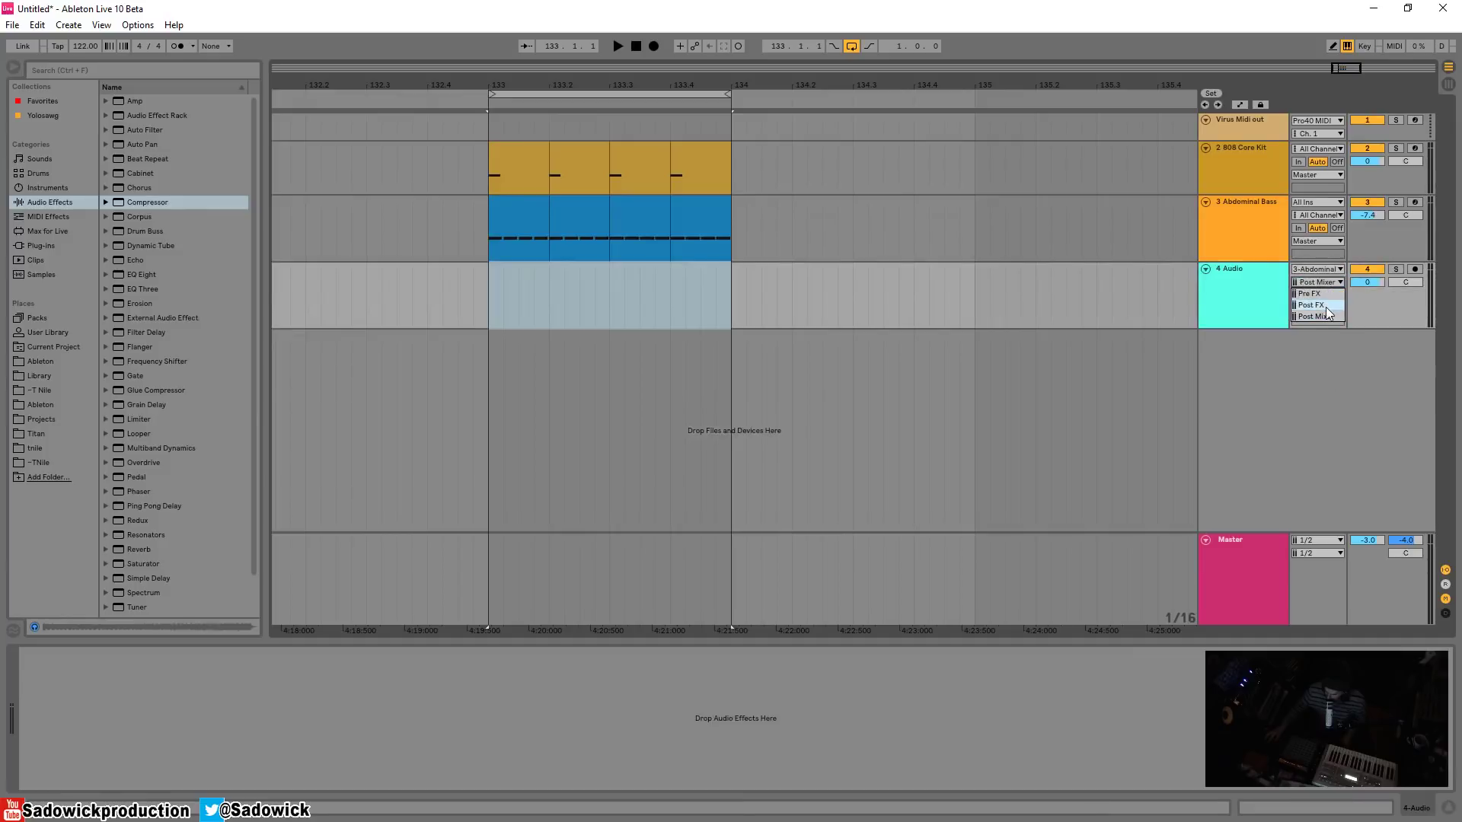
- Tap 3-Abdominal Bass Post FX, monitor In, mute the bass track, and preview
{"action": "left_click", "coordinate": [1325, 306]}
{"action": "left_click", "coordinate": [1300, 296]}
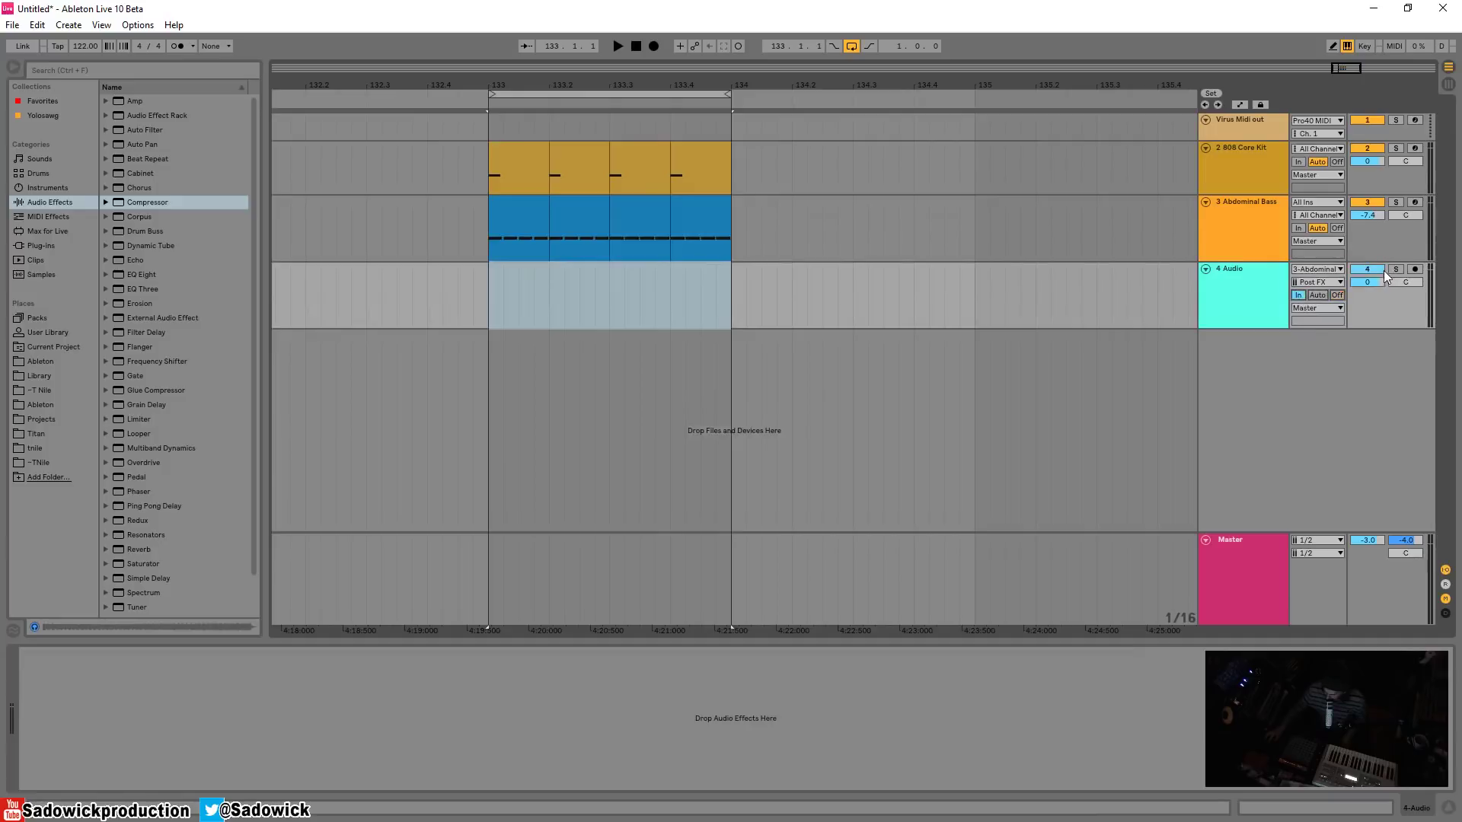
{"action": "left_click", "coordinate": [1368, 202]}
{"action": "key", "text": "space"}
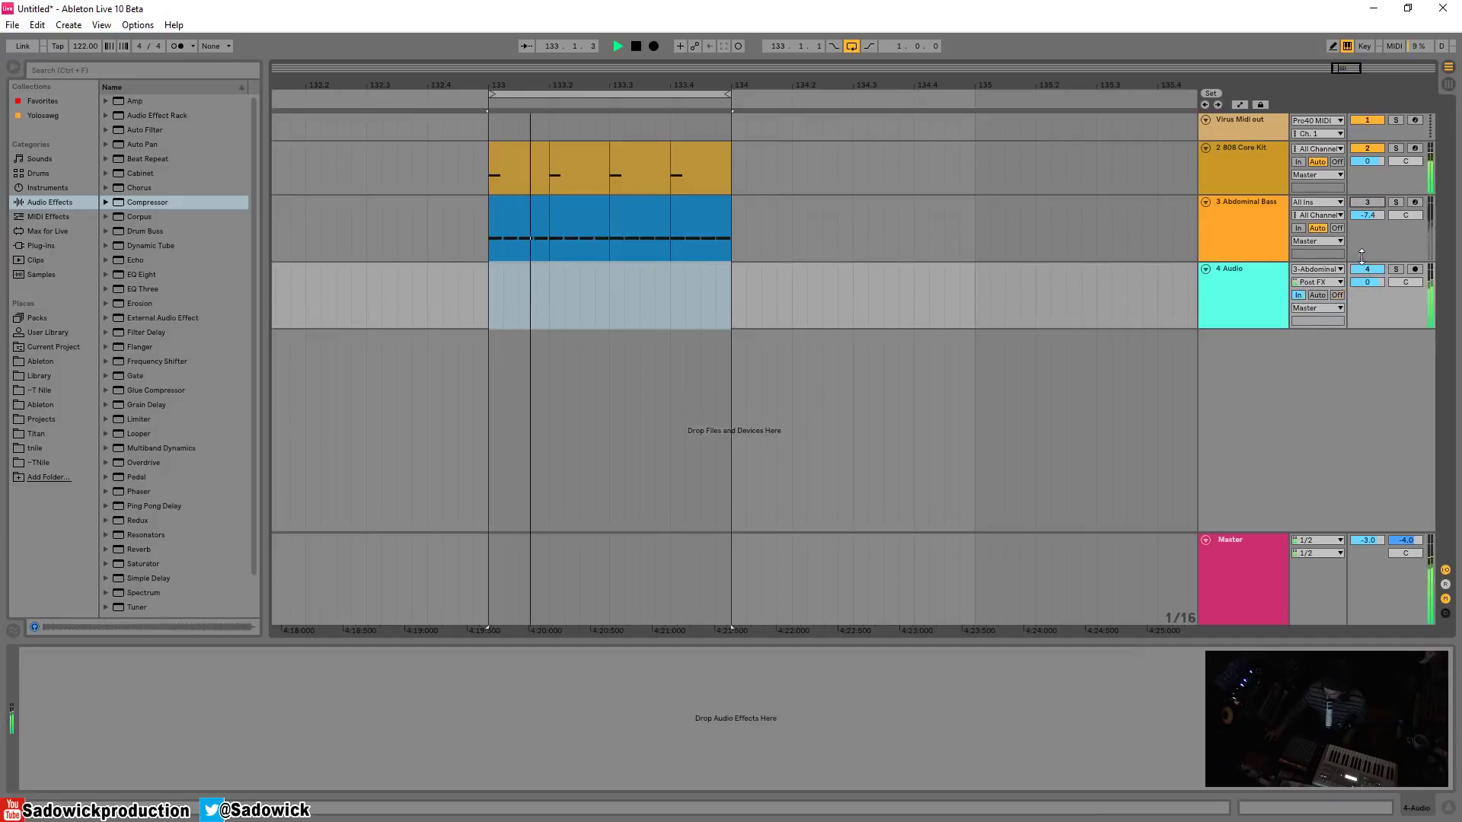
{"action": "key", "text": "space"}
- Arm 4 Audio and record the bass as clip 4-Audio 1, undoing an accidental take
{"action": "left_click", "coordinate": [1393, 229]}
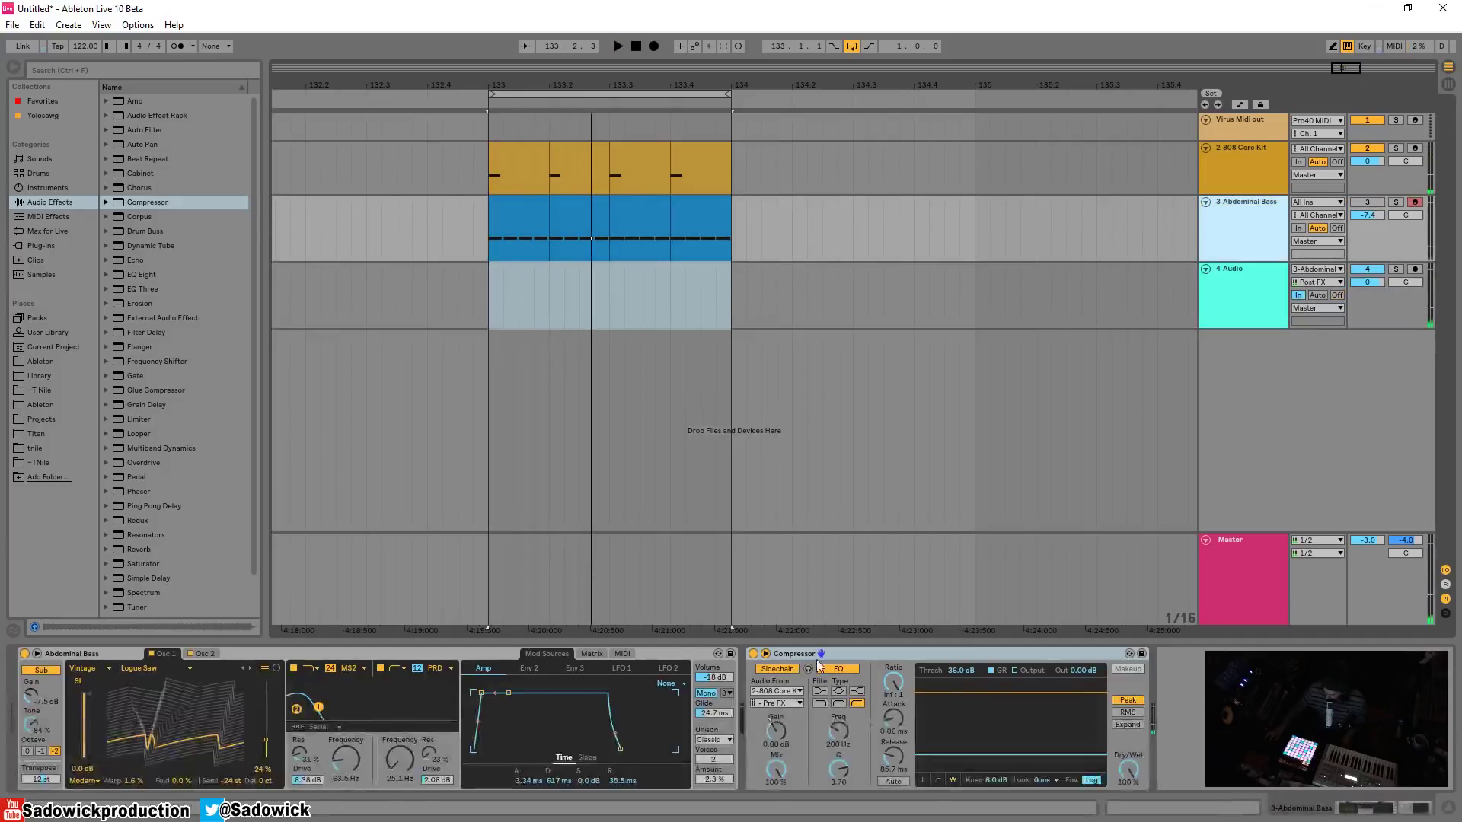
{"action": "left_click", "coordinate": [656, 45]}
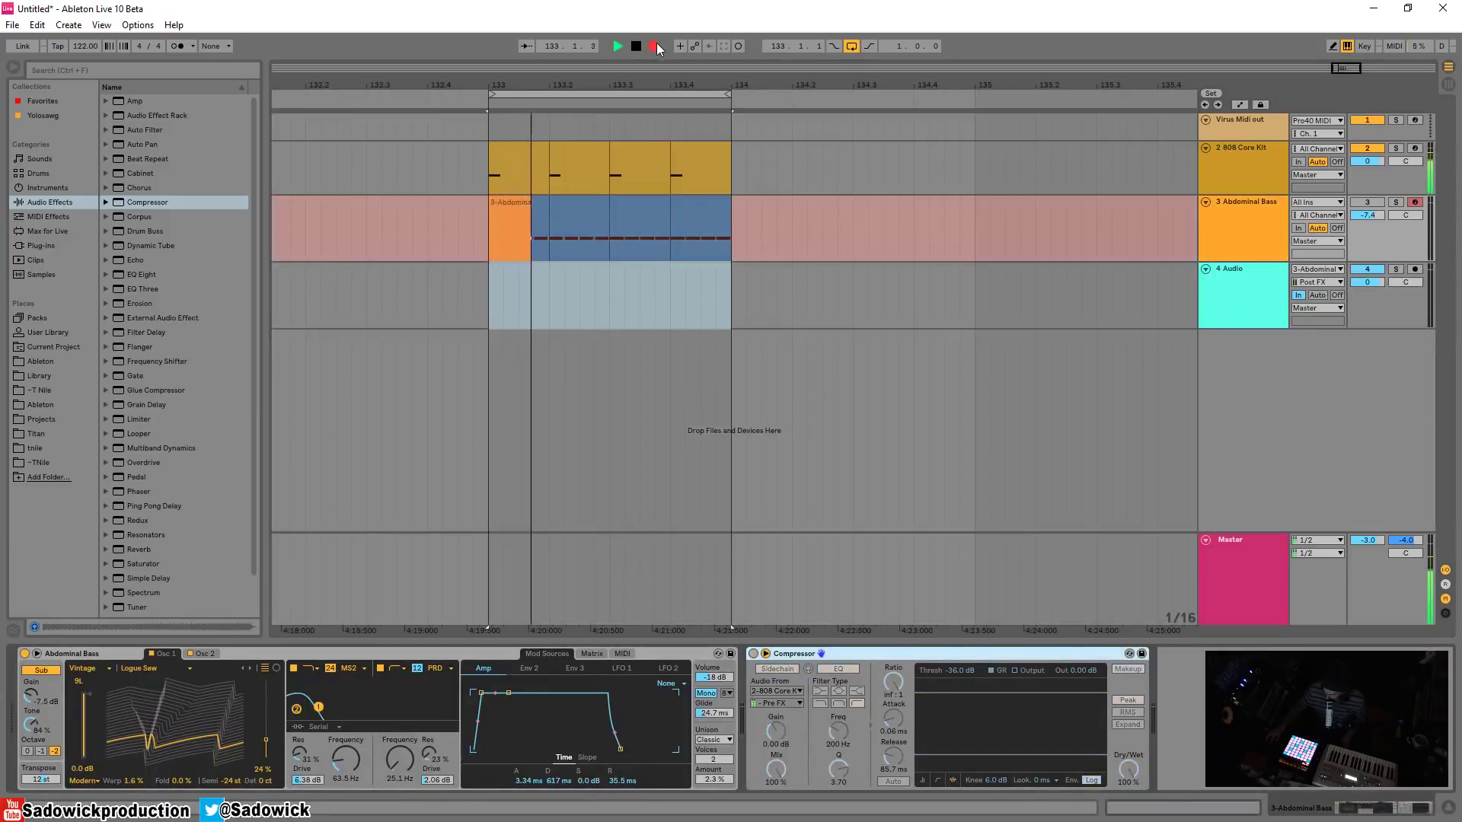
{"action": "key", "text": "space"}
{"action": "key", "text": "ctrl+z"}
{"action": "left_click", "coordinate": [1415, 269]}
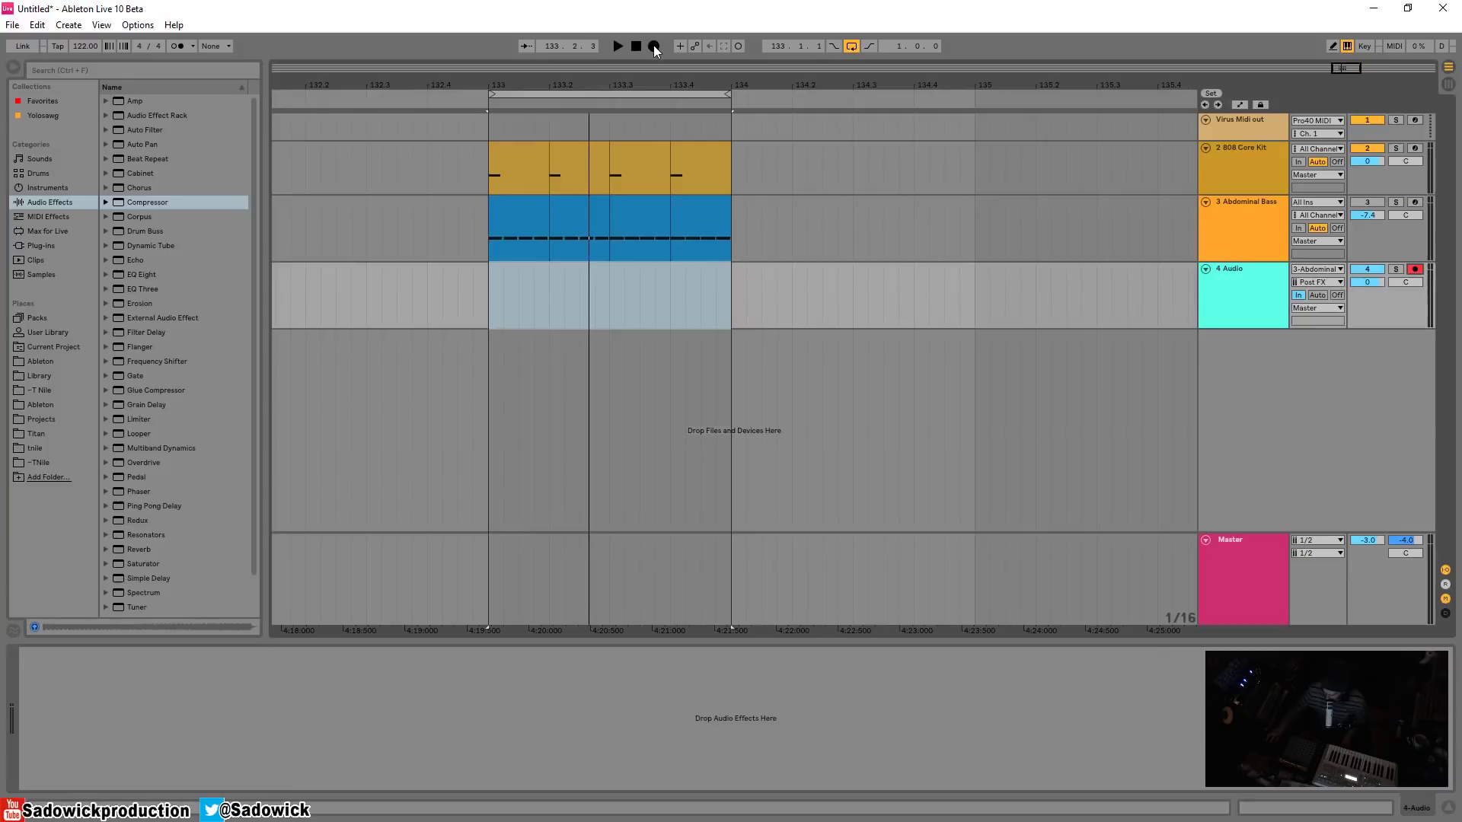
{"action": "left_click", "coordinate": [653, 46]}
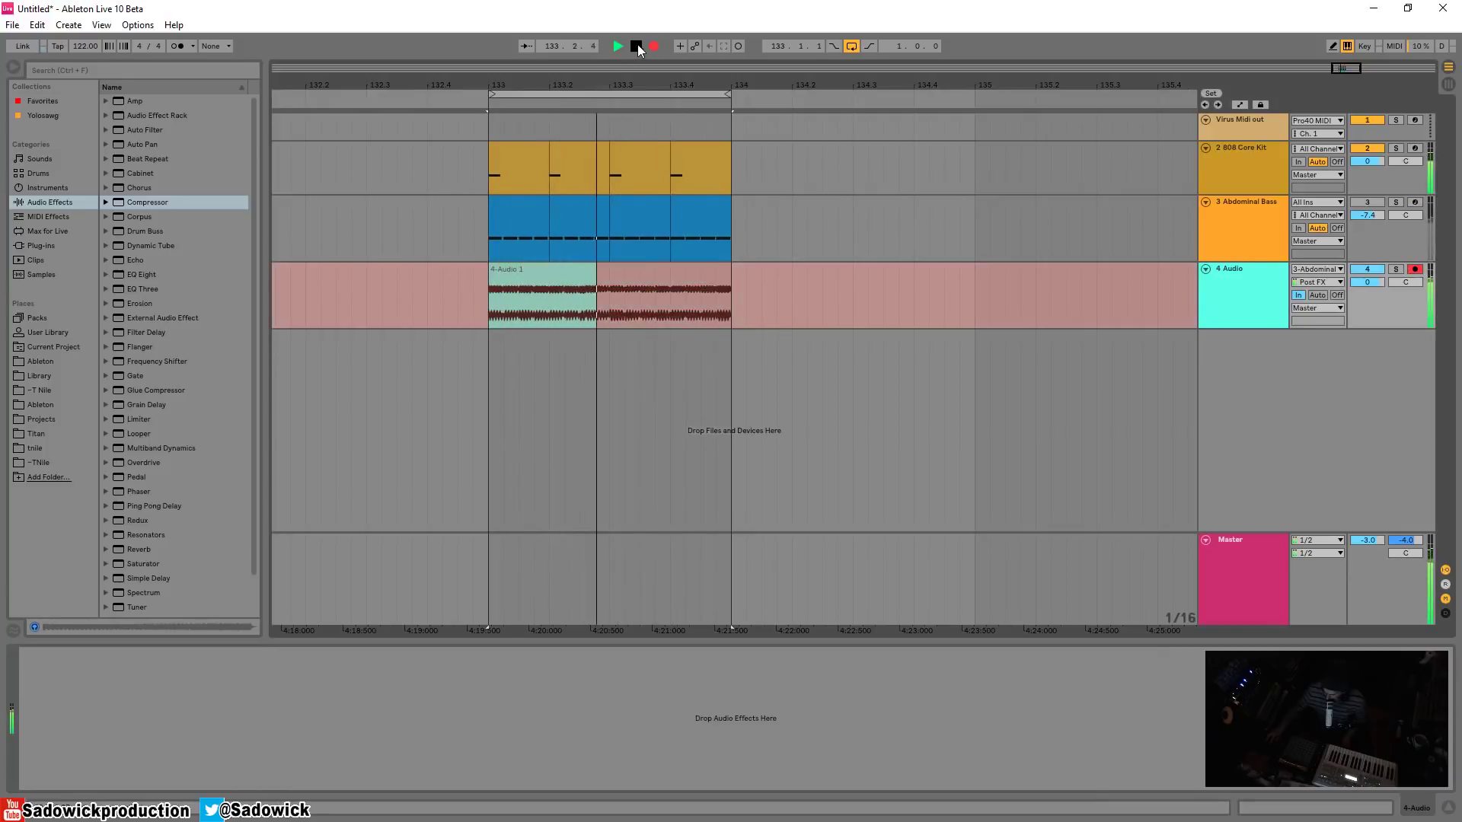
{"action": "left_click", "coordinate": [637, 45]}
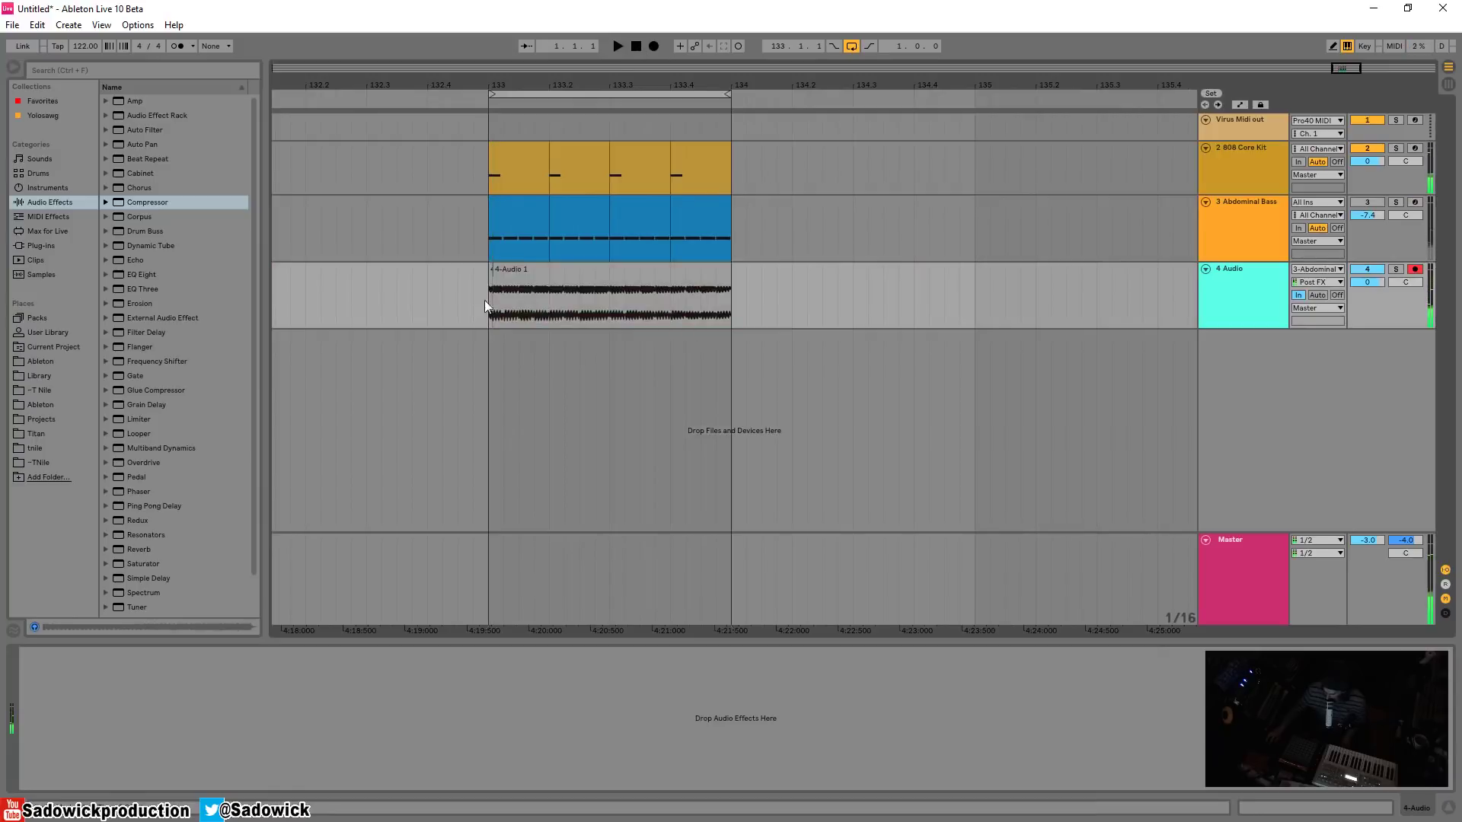
- Inspect the new clip and both tracks' devices; freezing Abdominal Bass errors twice
{"action": "left_click", "coordinate": [495, 277]}
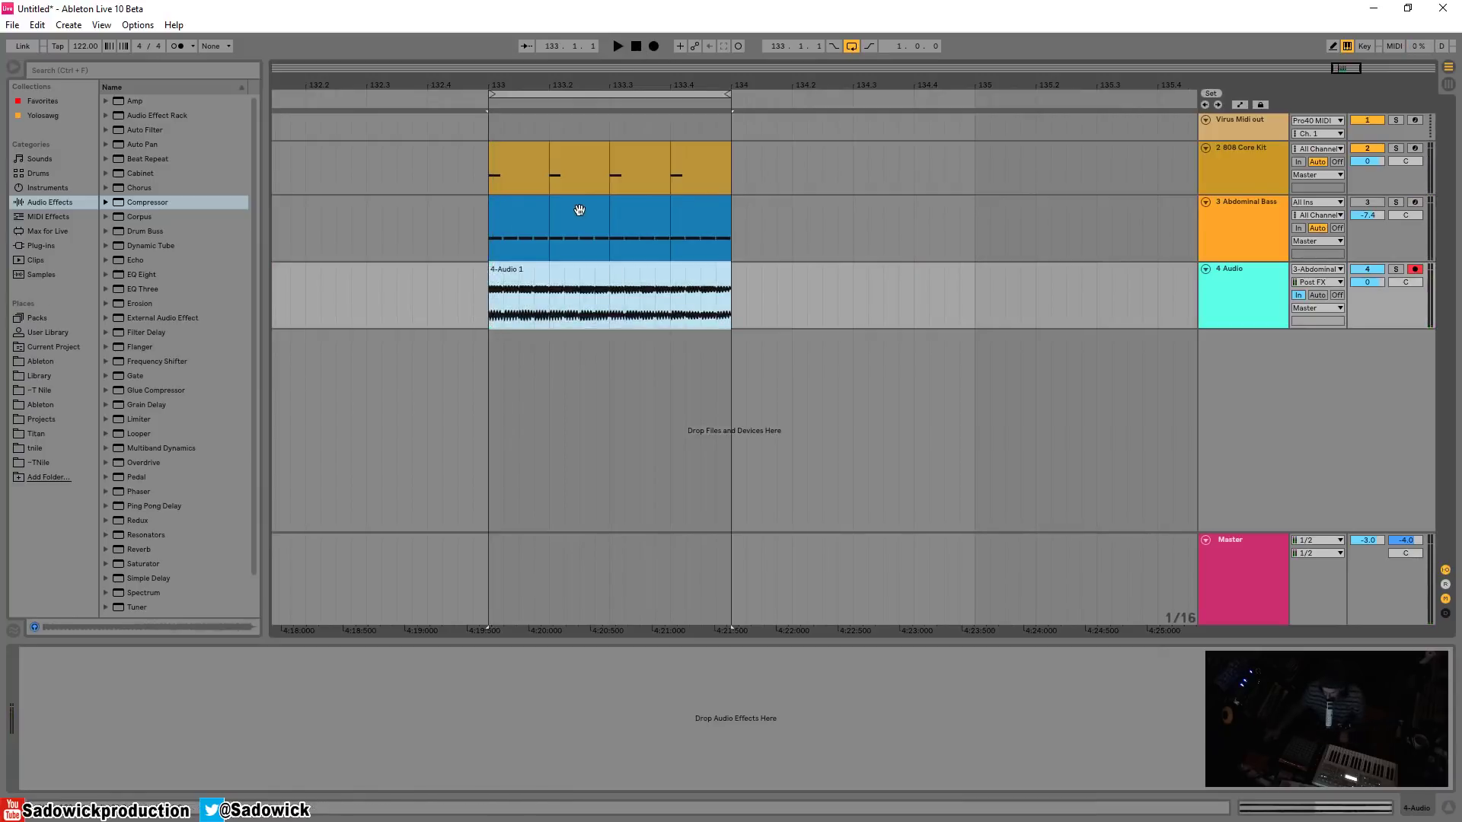
{"action": "left_click", "coordinate": [1354, 236]}
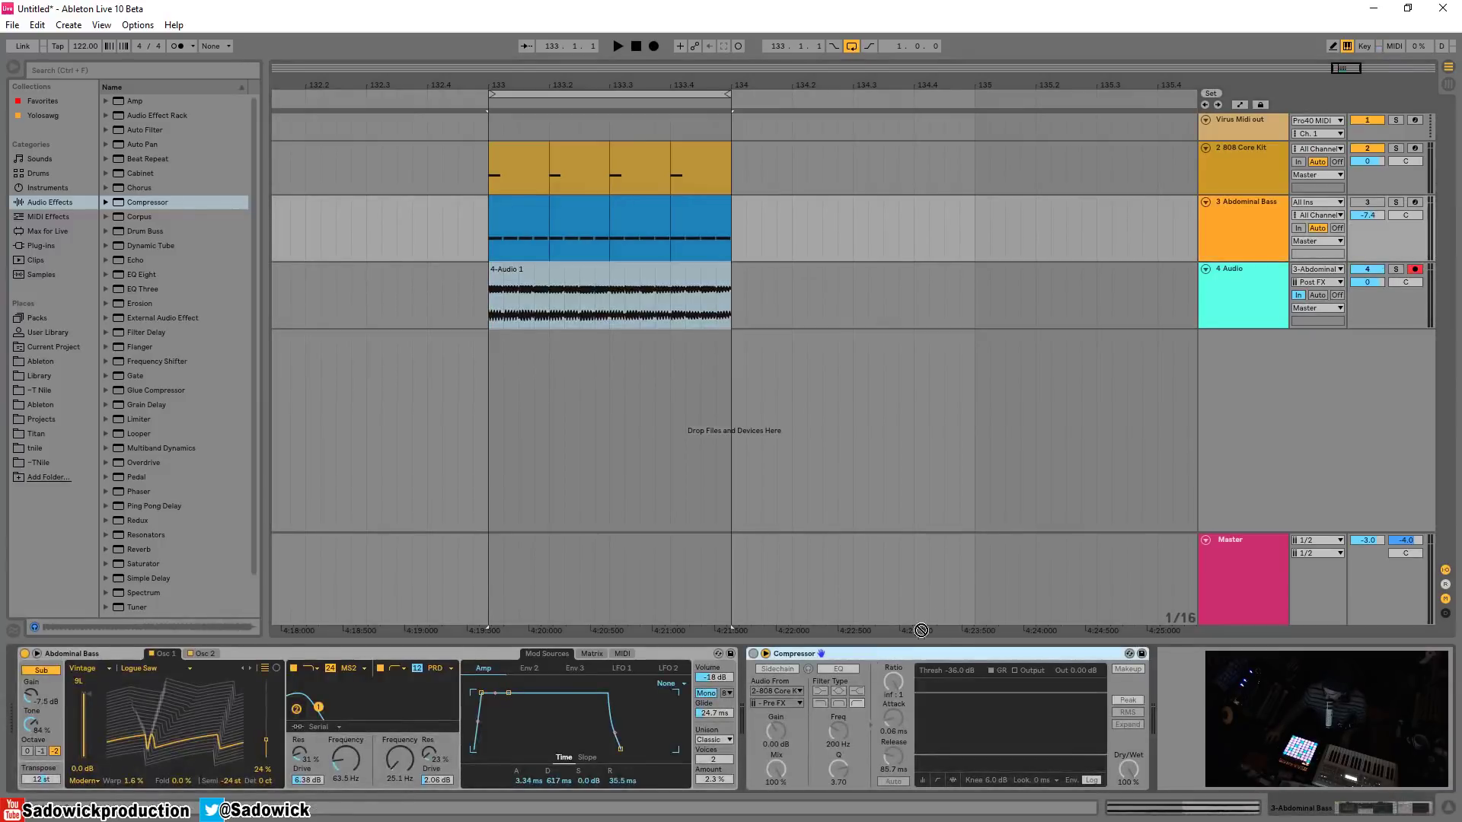
{"action": "left_click", "coordinate": [1385, 309]}
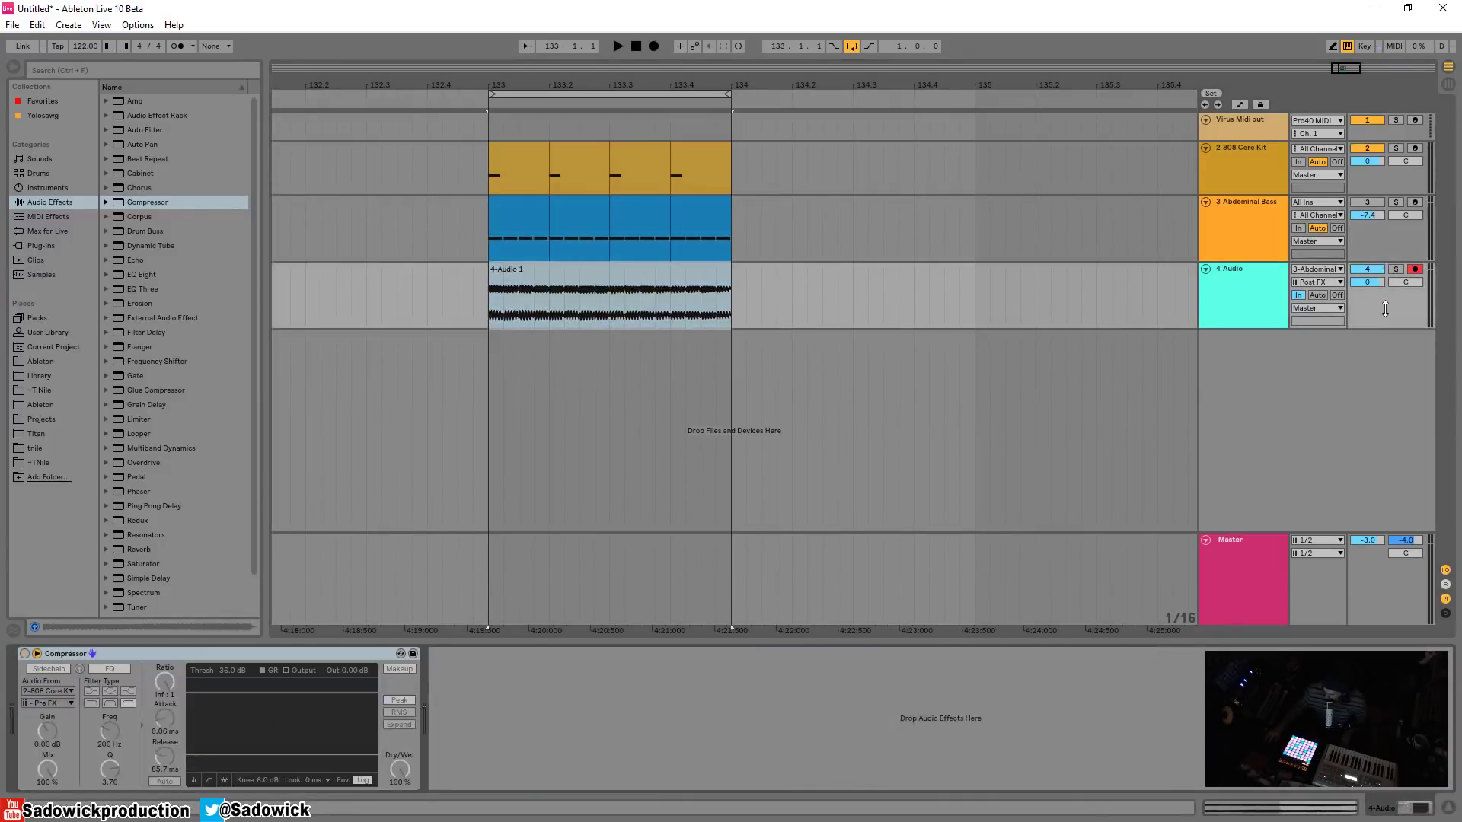
{"action": "right_click", "coordinate": [1235, 201]}
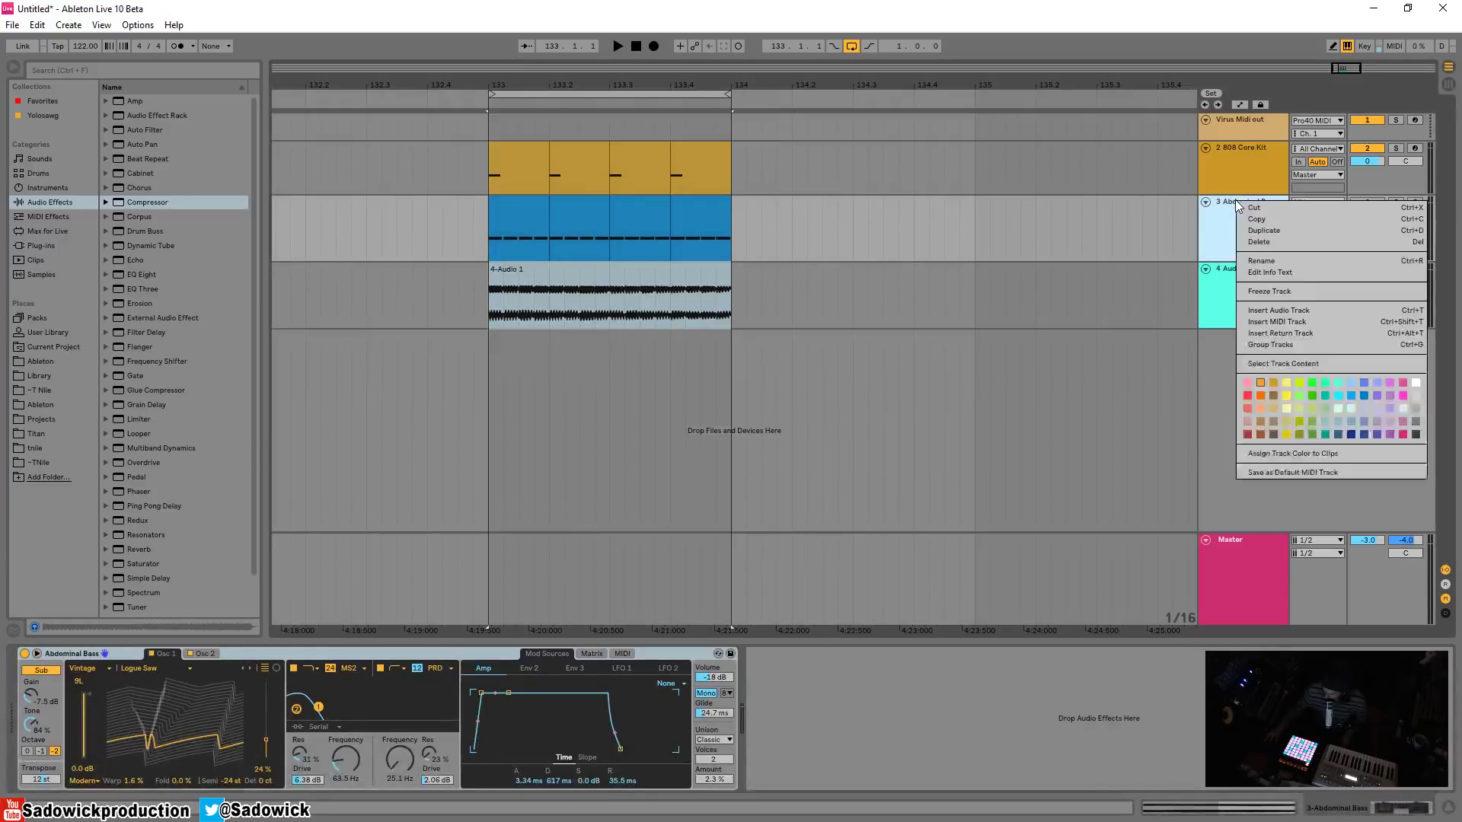
{"action": "left_click", "coordinate": [1286, 293]}
{"action": "left_click", "coordinate": [750, 443]}
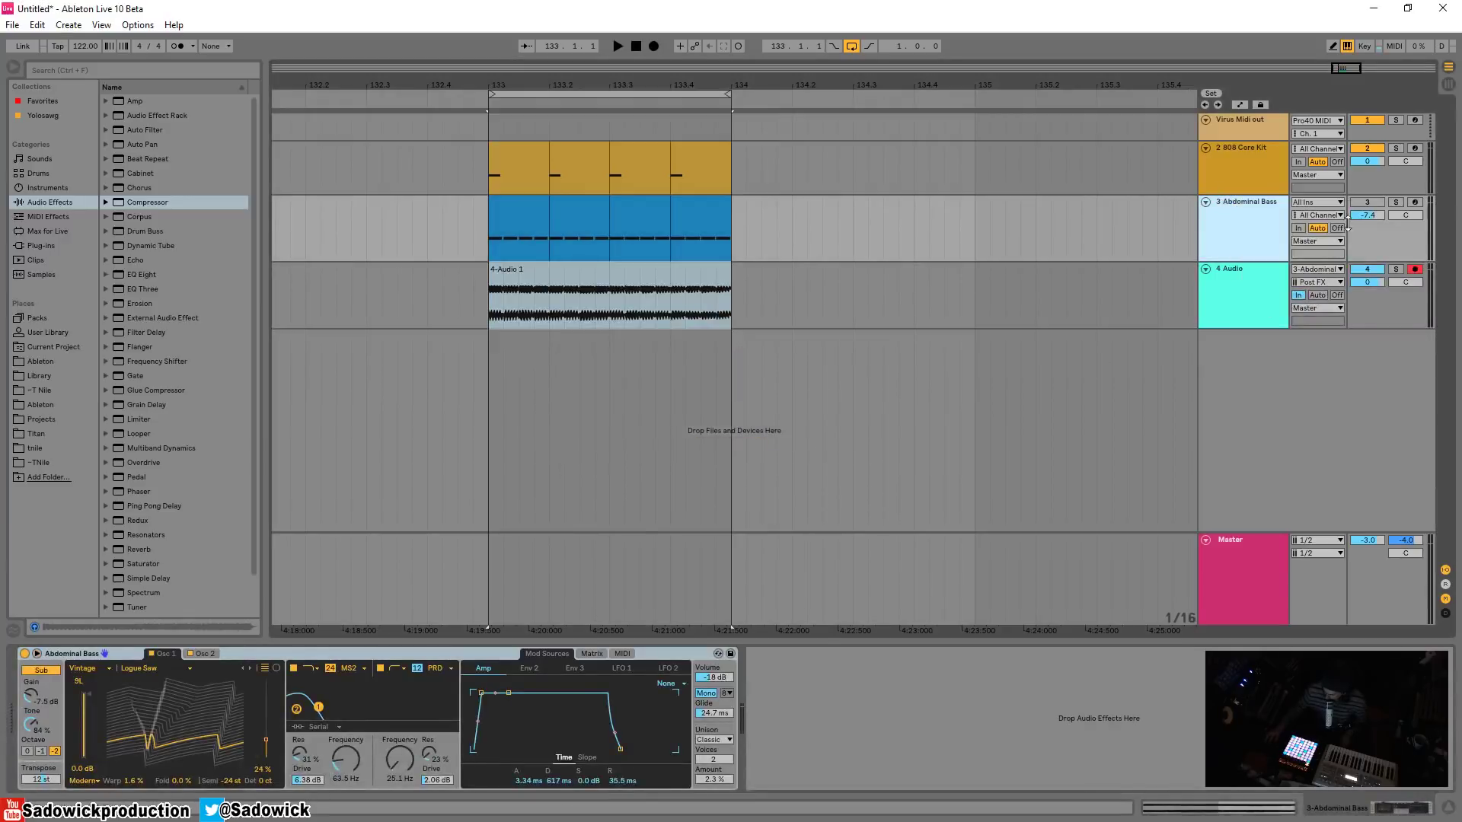
{"action": "left_click", "coordinate": [1325, 265]}
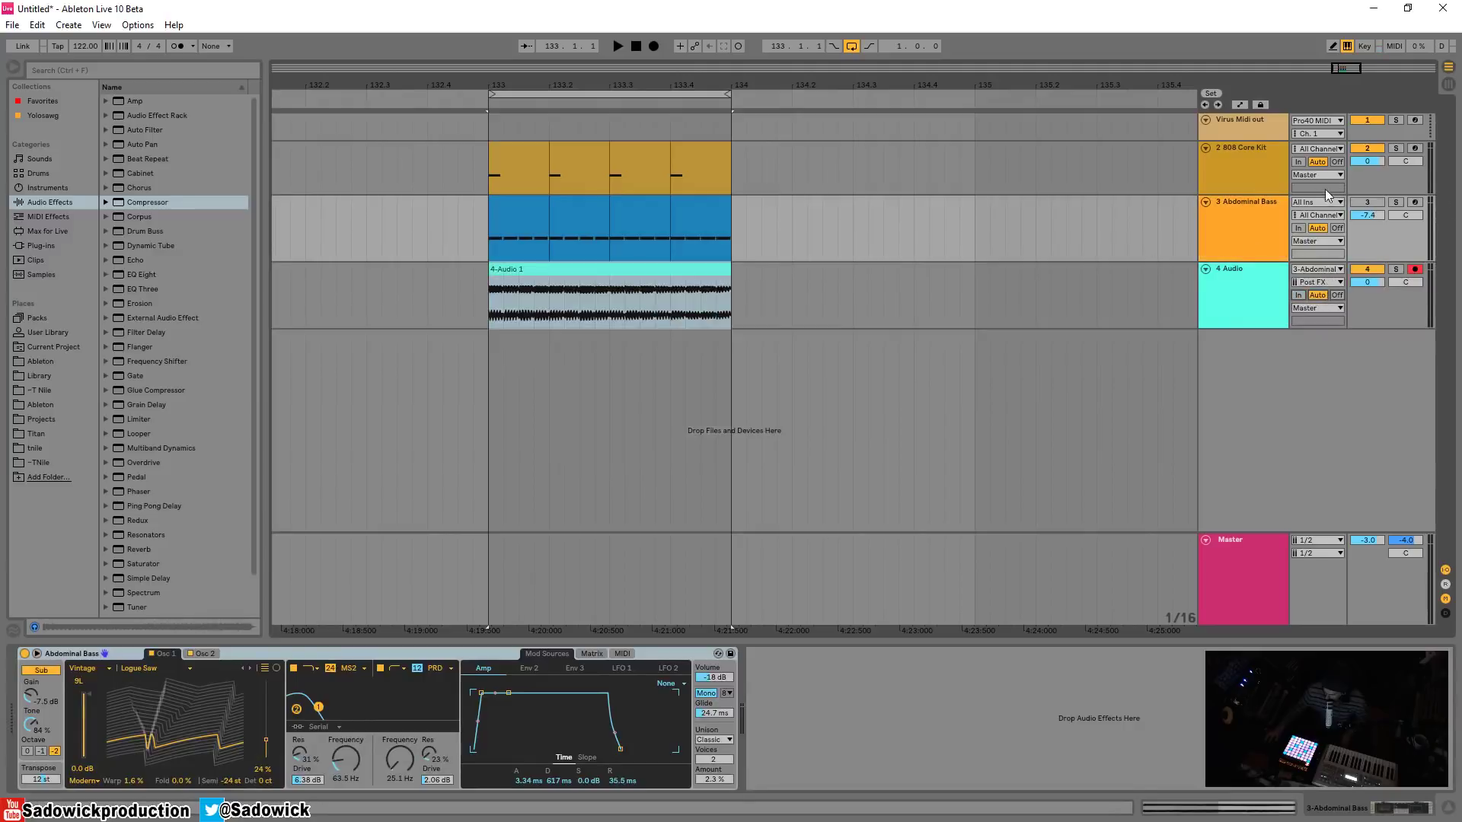
{"action": "right_click", "coordinate": [1241, 200]}
{"action": "left_click", "coordinate": [1291, 293]}
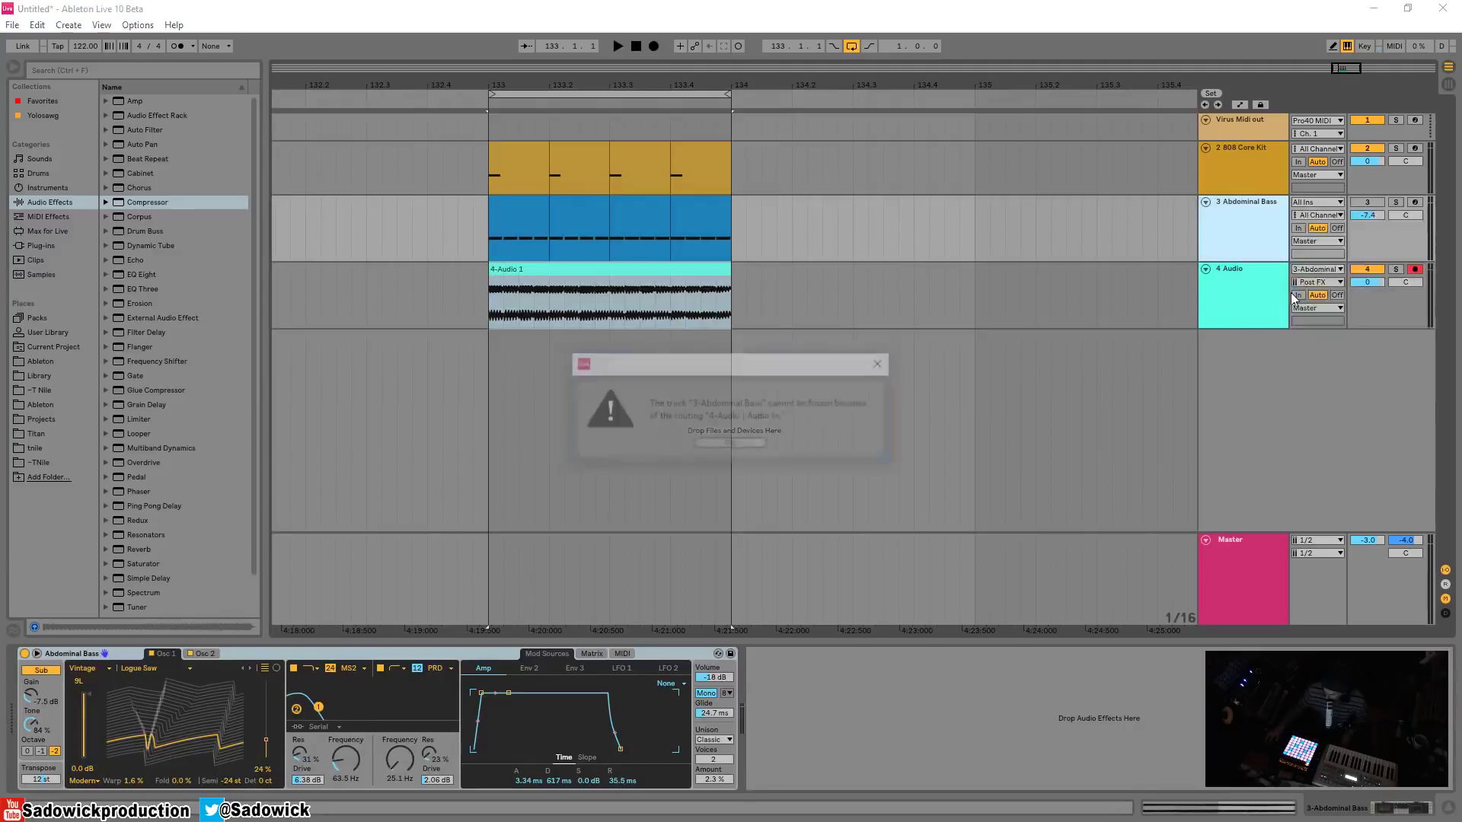
{"action": "left_click", "coordinate": [751, 442]}
- Switch 4 Audio's input to Ext. In, then freeze Abdominal Bass successfully
{"action": "left_click", "coordinate": [1317, 270]}
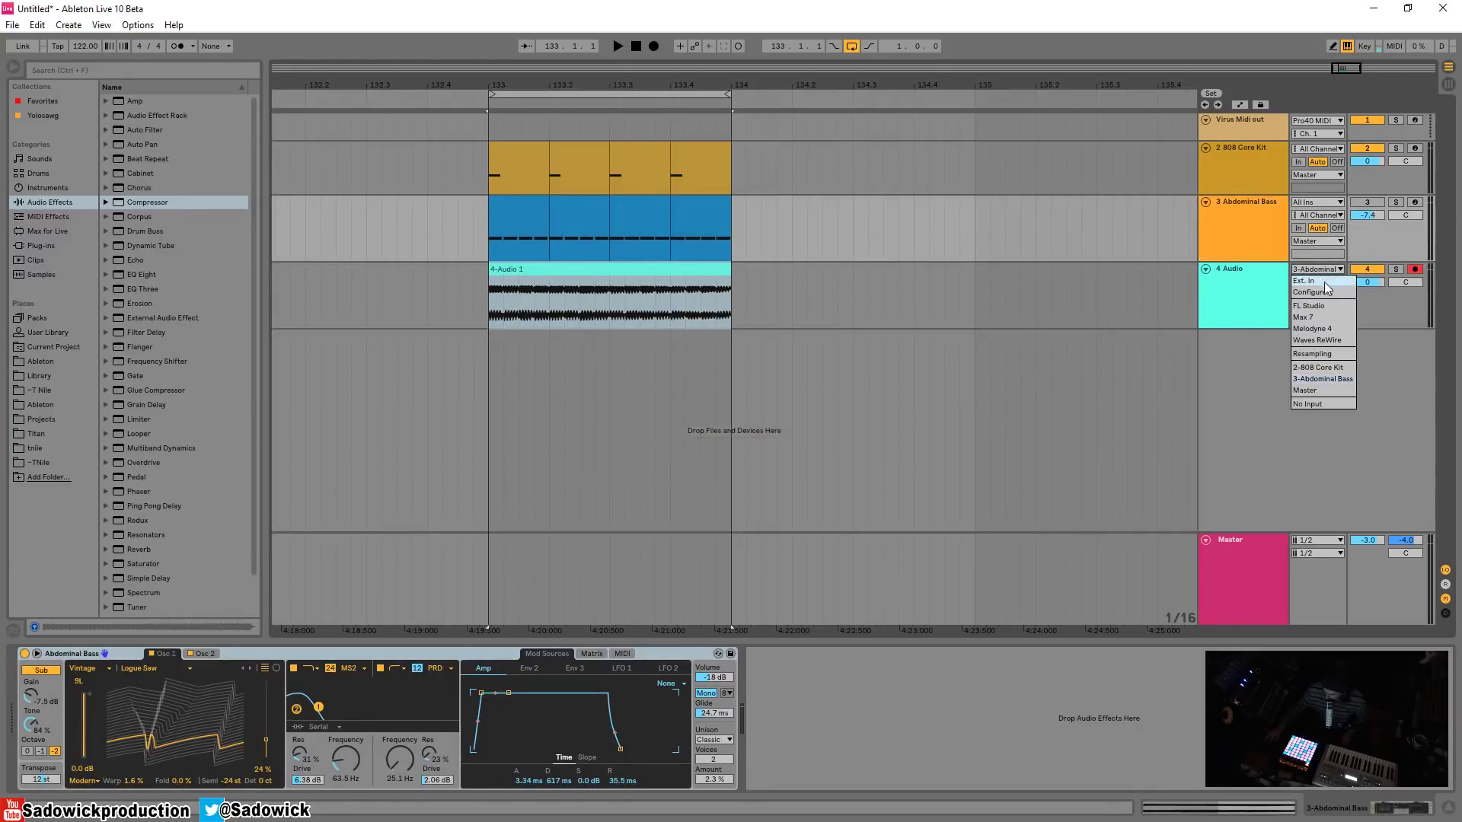
{"action": "left_click", "coordinate": [1324, 281]}
{"action": "right_click", "coordinate": [1253, 203]}
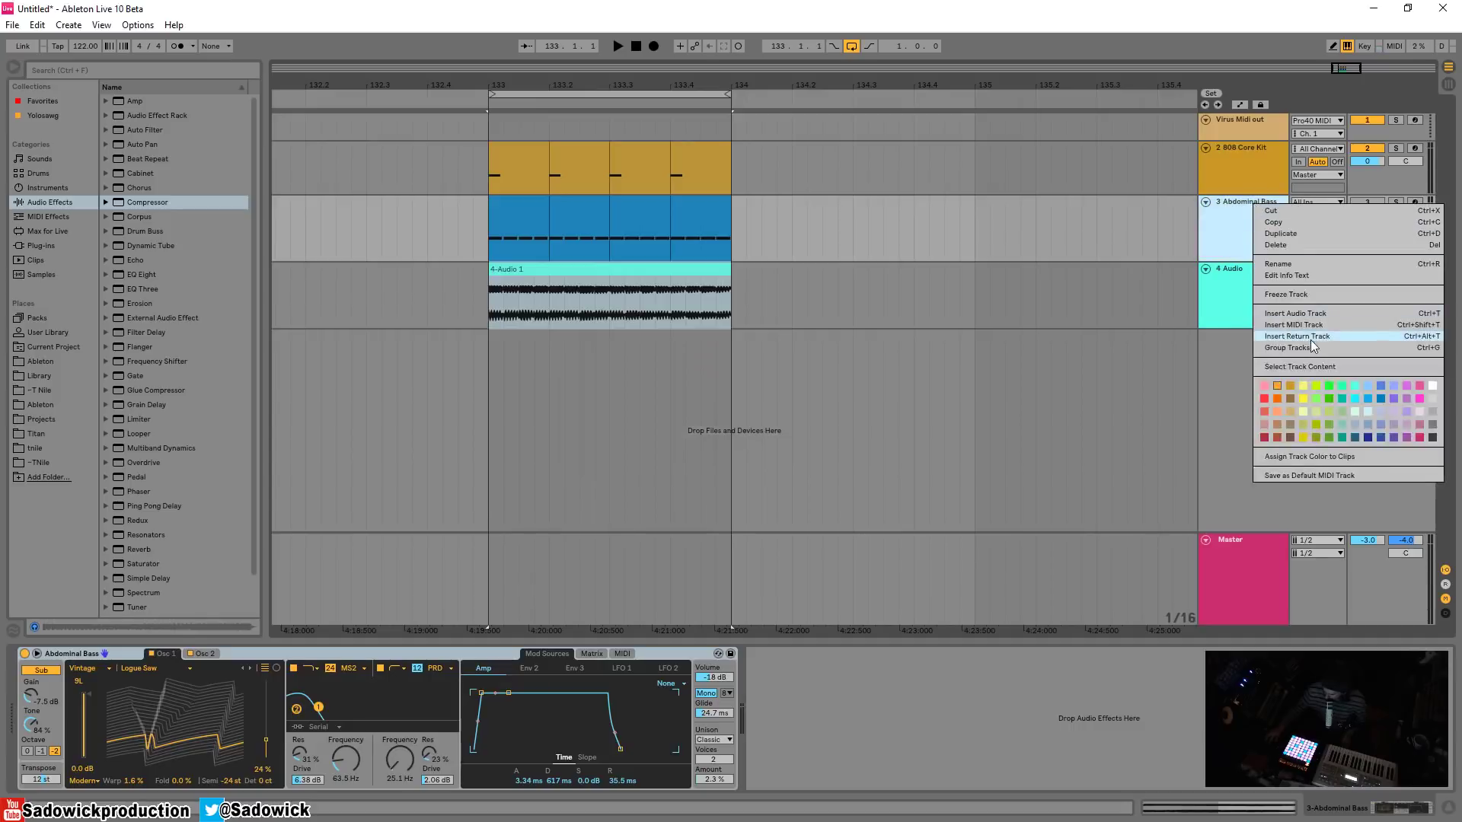
{"action": "left_click", "coordinate": [1303, 297]}
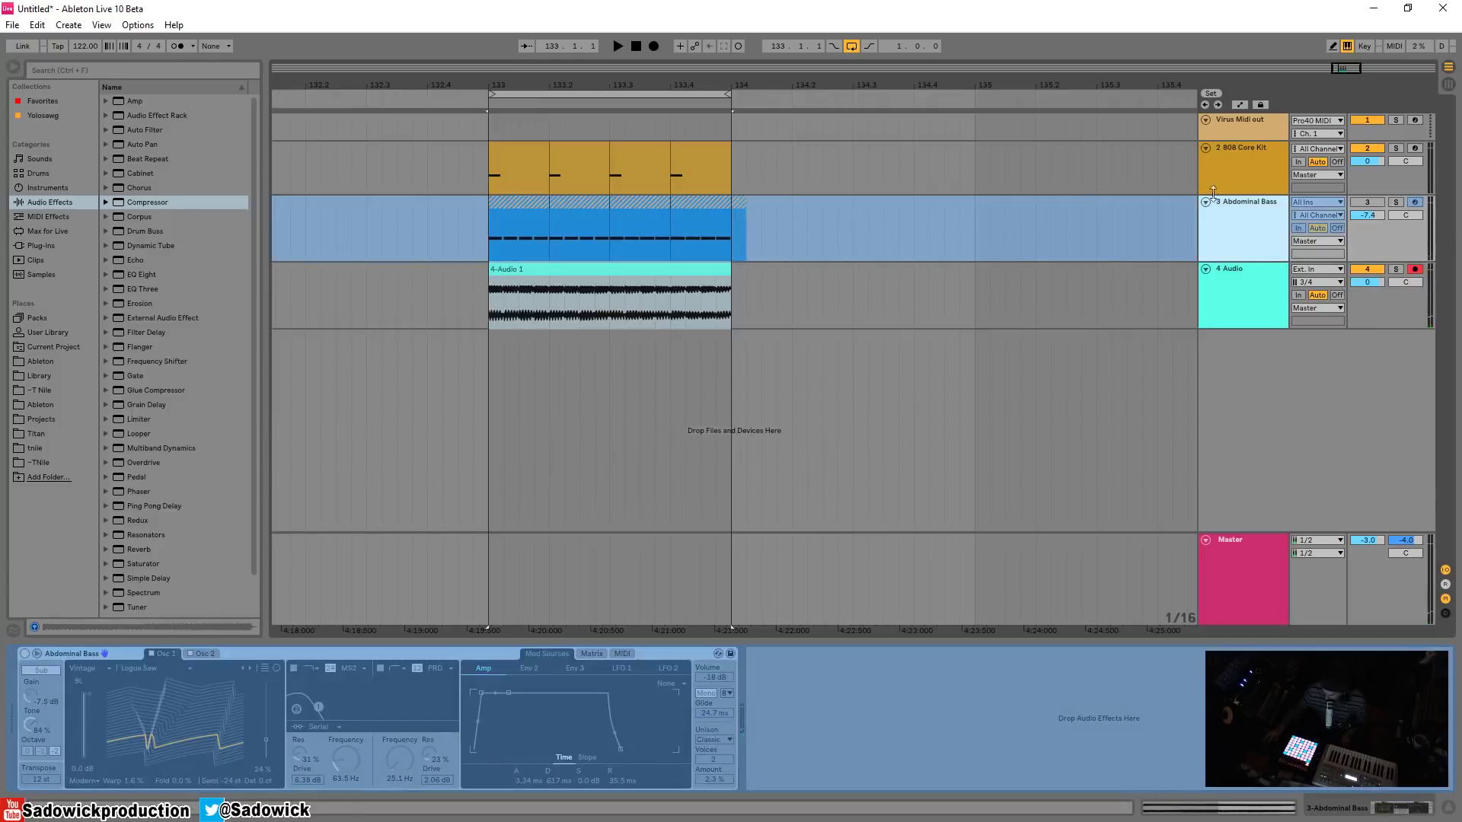
- Switch on the 4 Audio track's compressor and start playback
{"action": "left_click", "coordinate": [1380, 309]}
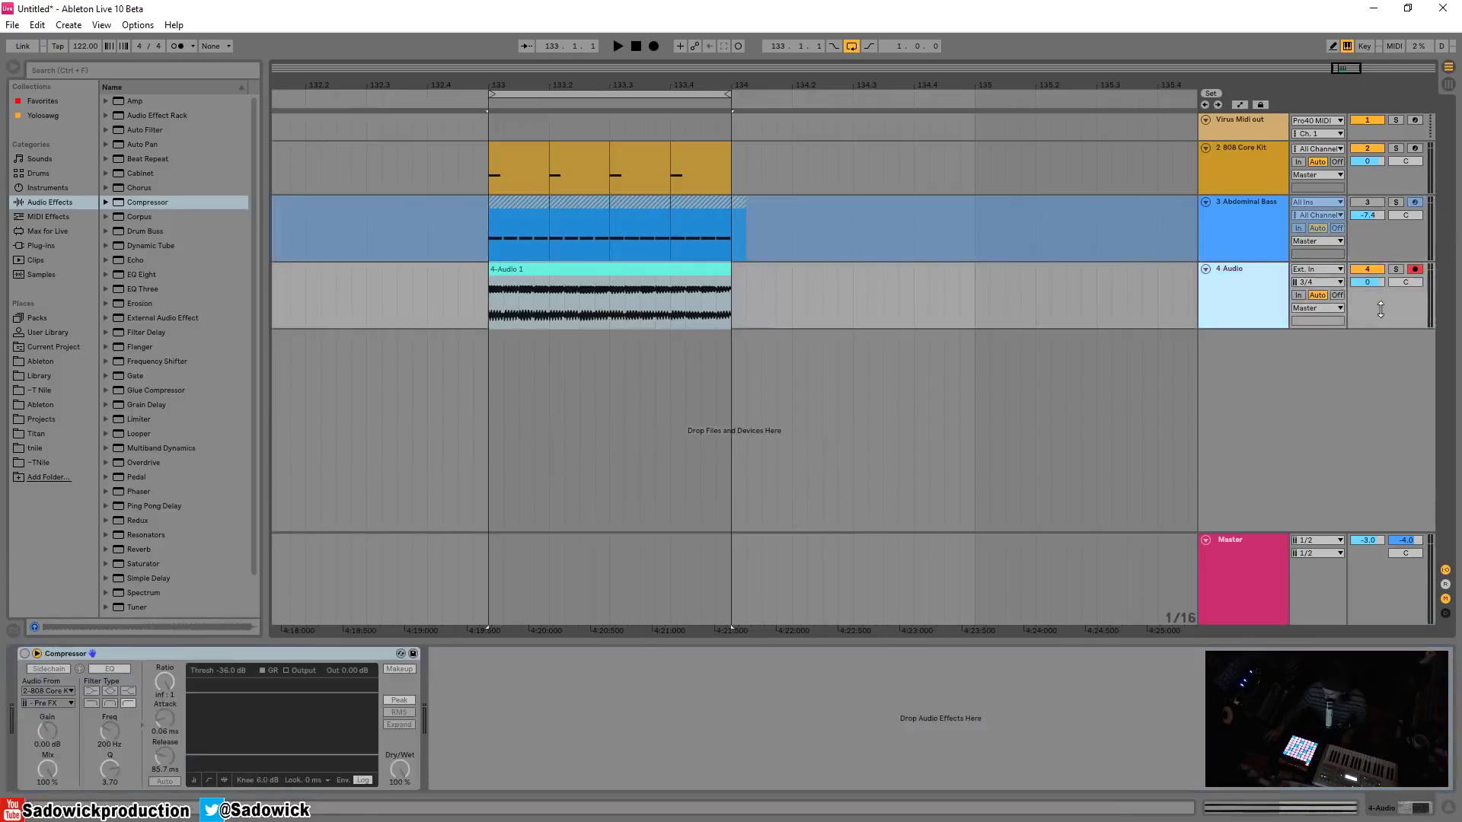
{"action": "left_click", "coordinate": [25, 654]}
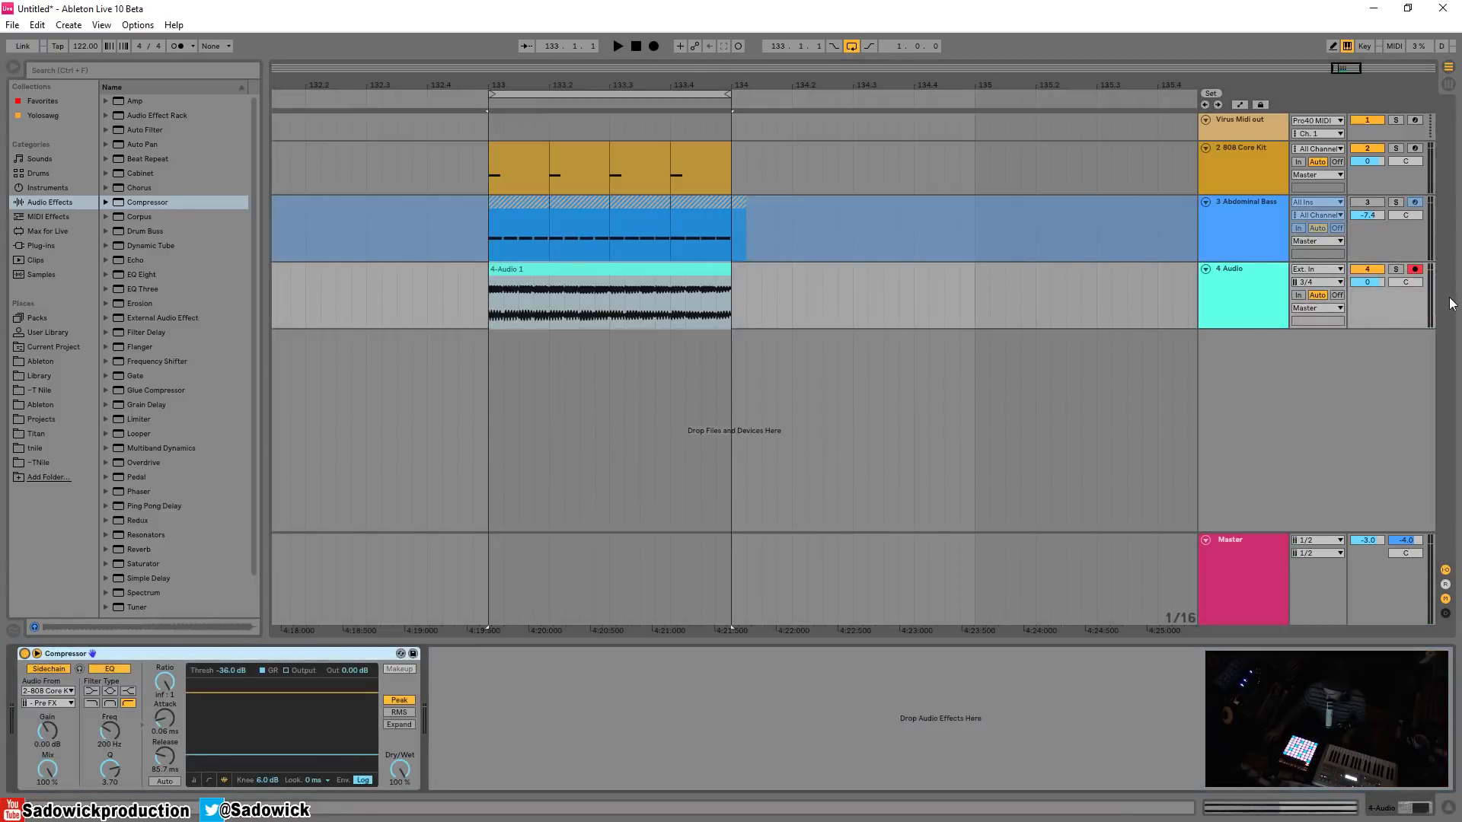
{"action": "key", "text": "space"}
- Solo 4 Audio, then Abdominal Bass, then 4 Audio again, with playback
{"action": "left_click", "coordinate": [1399, 270]}
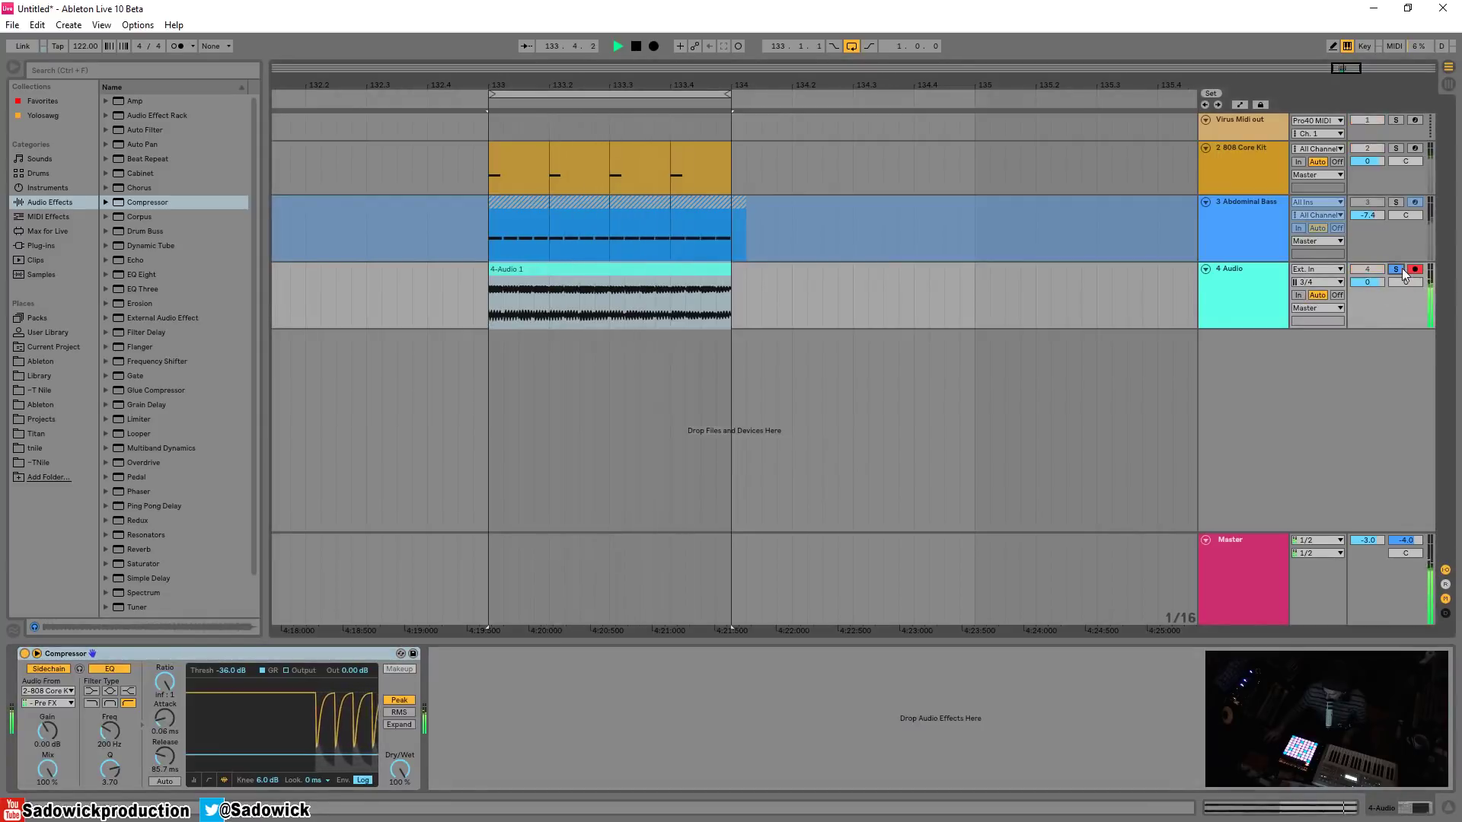
{"action": "key", "text": "space"}
{"action": "left_click", "coordinate": [1396, 201]}
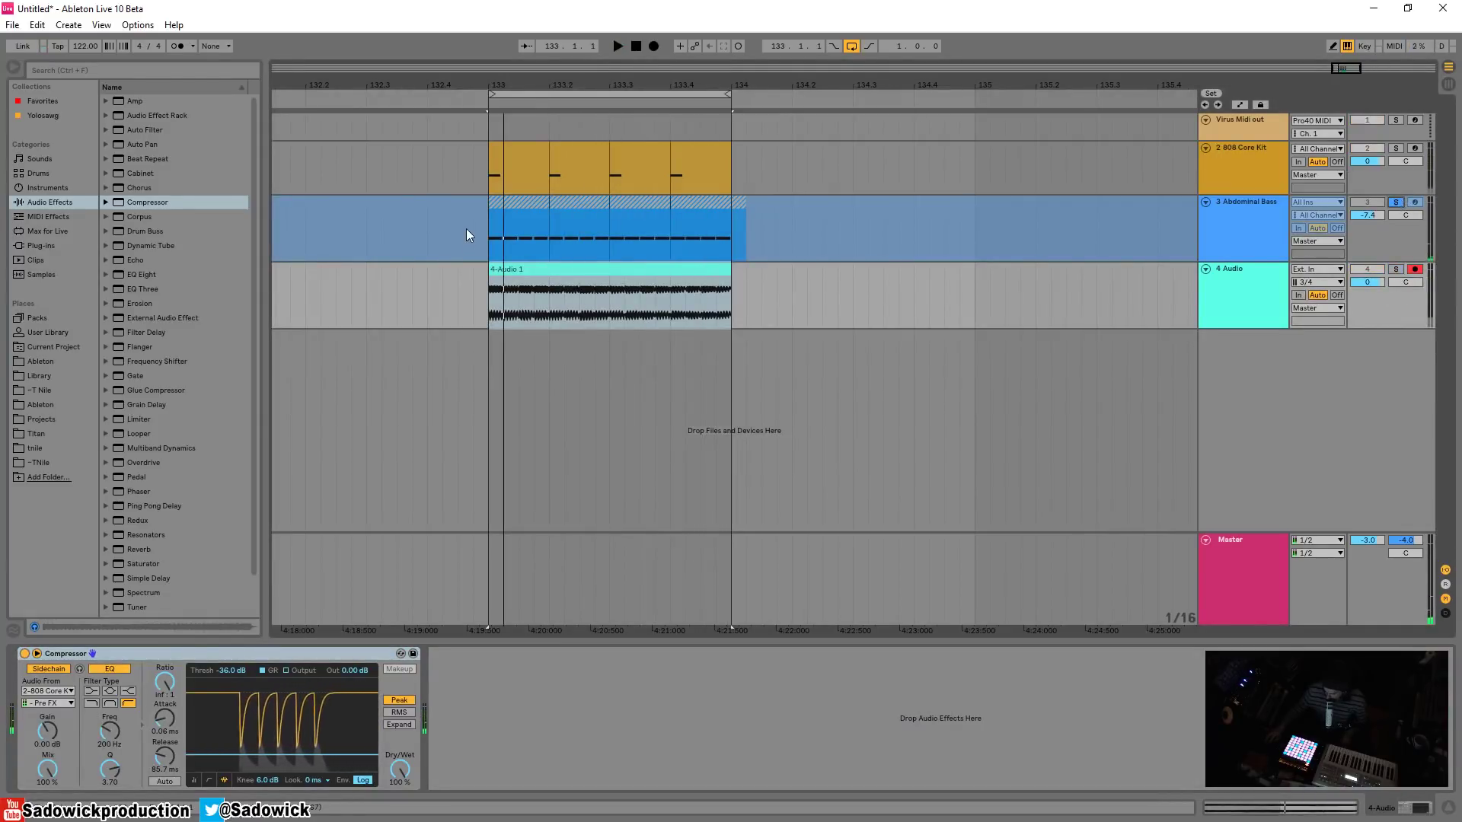
{"action": "key", "text": "space"}
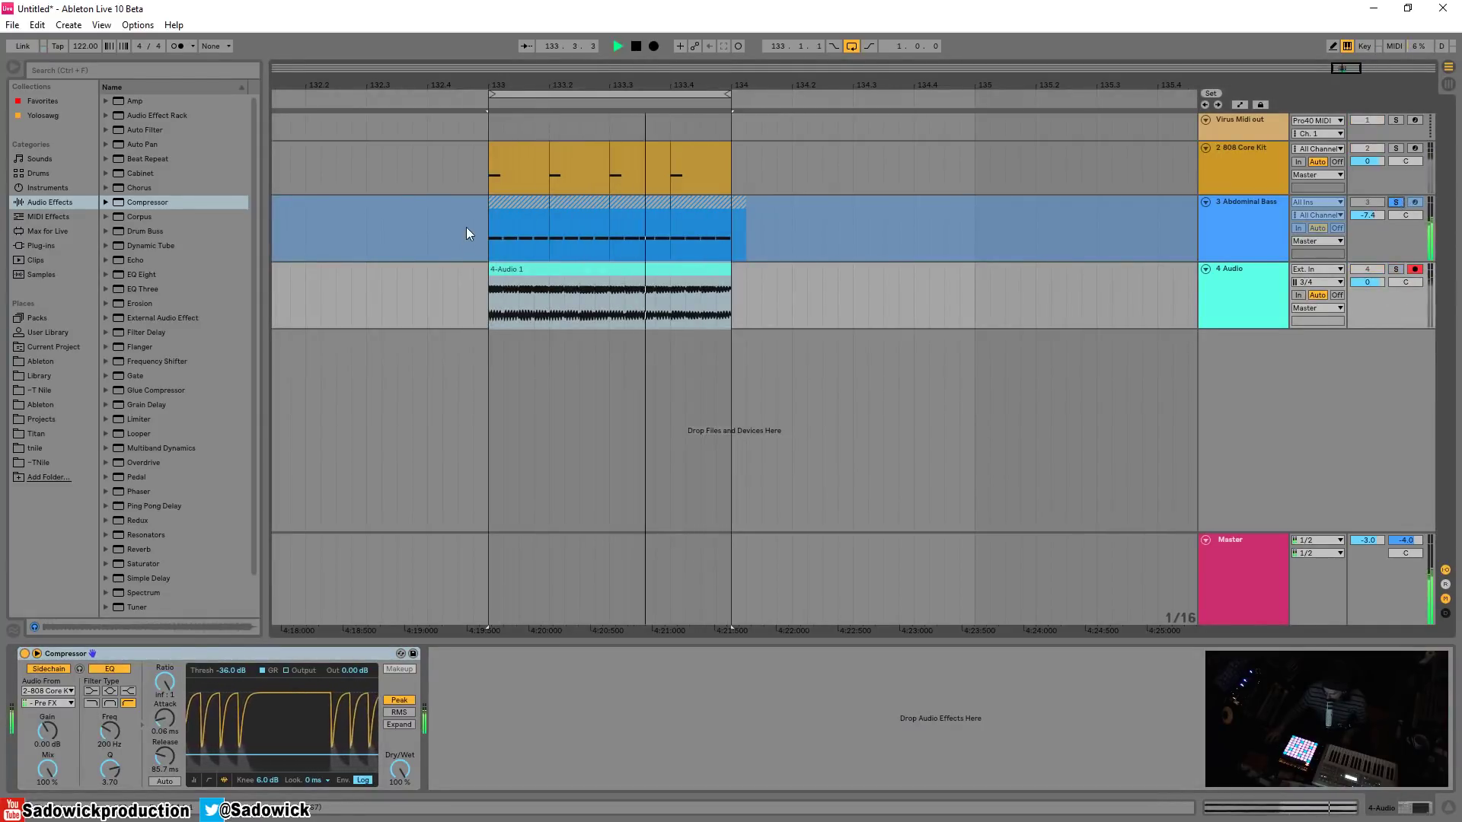
{"action": "left_click", "coordinate": [1395, 268]}
{"action": "left_click", "coordinate": [517, 270]}
{"action": "key", "text": "space"}
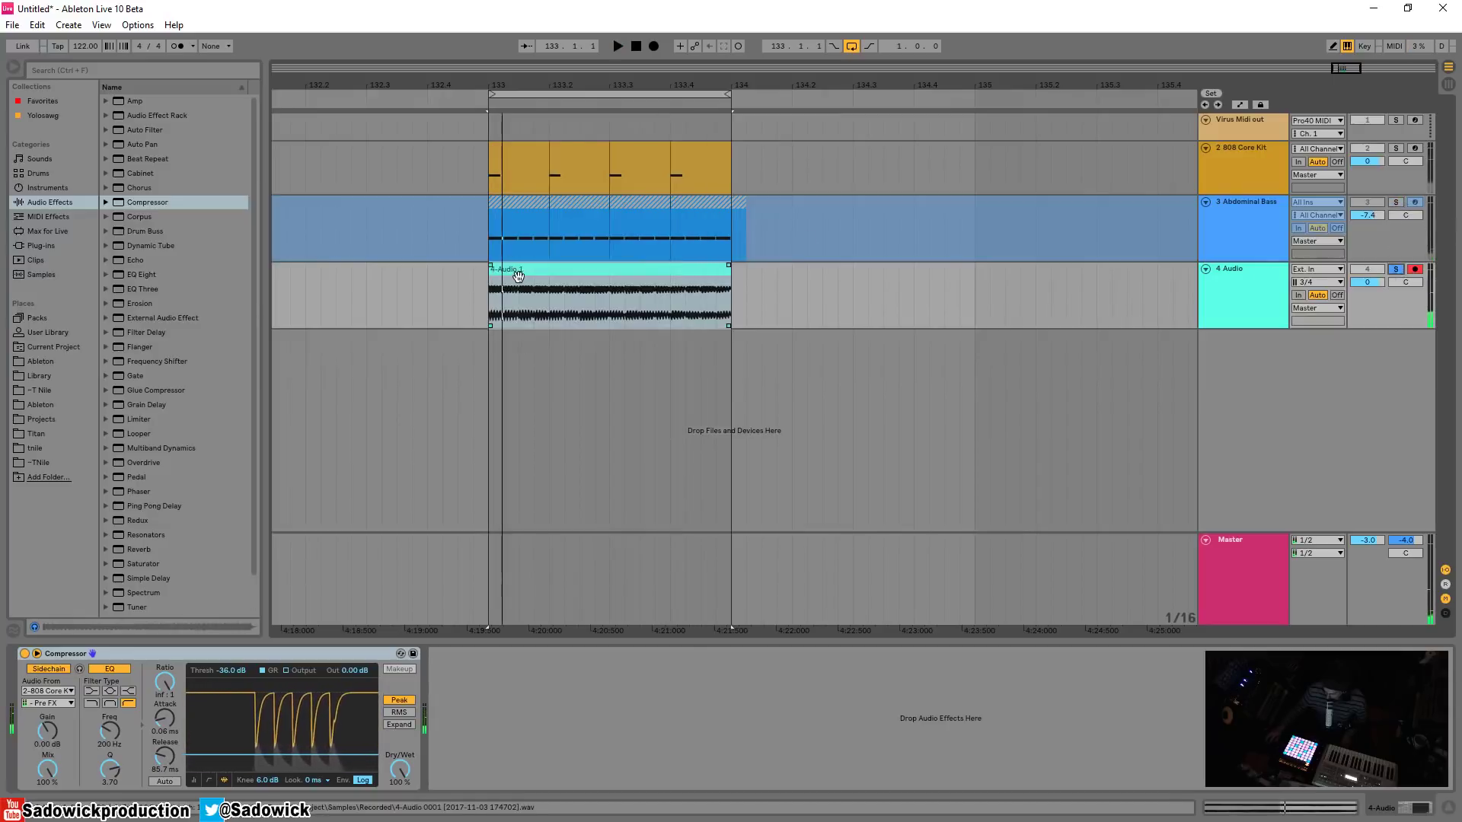
{"action": "left_click", "coordinate": [1385, 251]}
{"action": "right_click", "coordinate": [580, 211]}
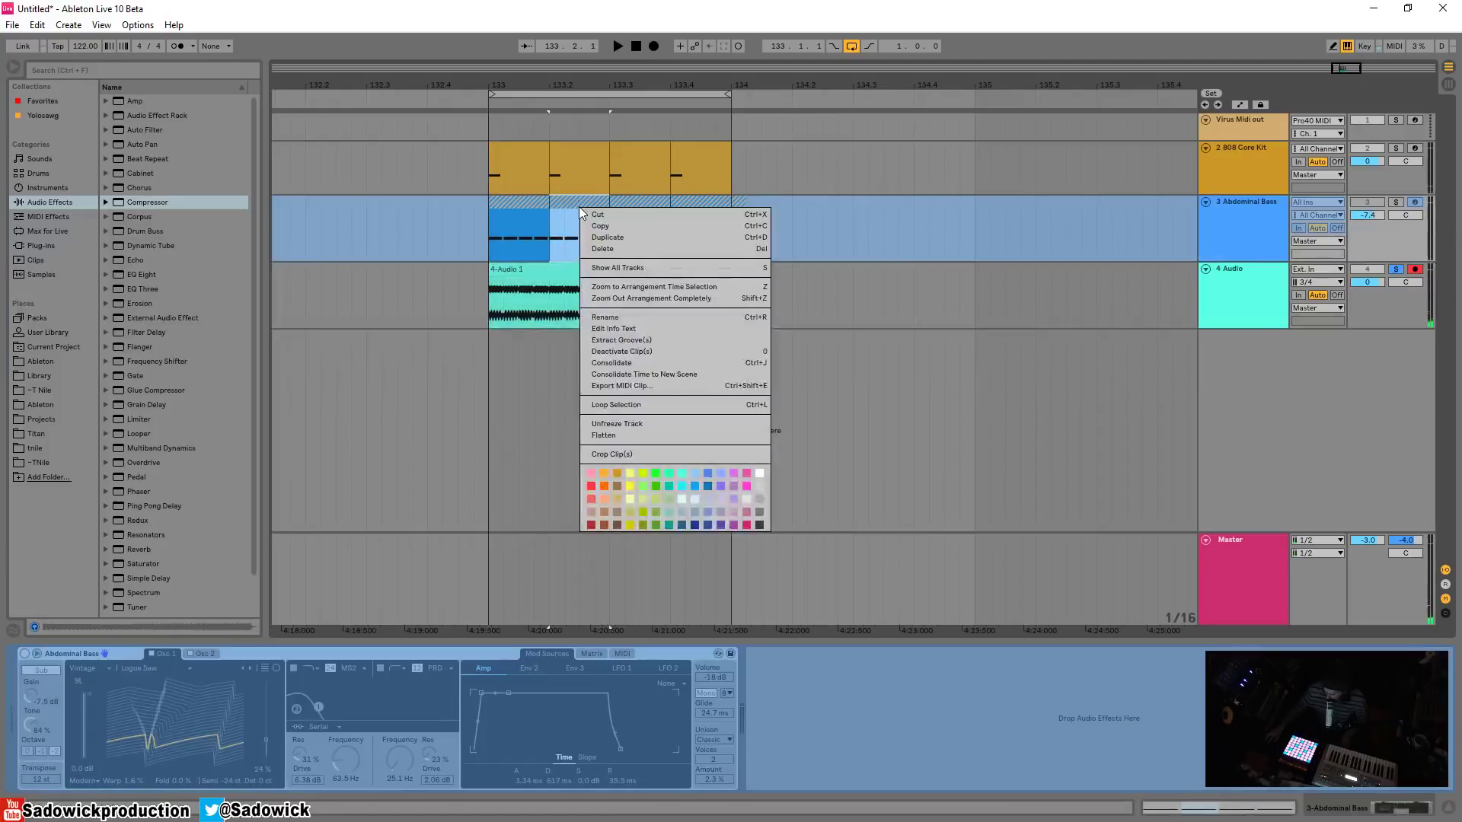
{"action": "left_click", "coordinate": [625, 352]}
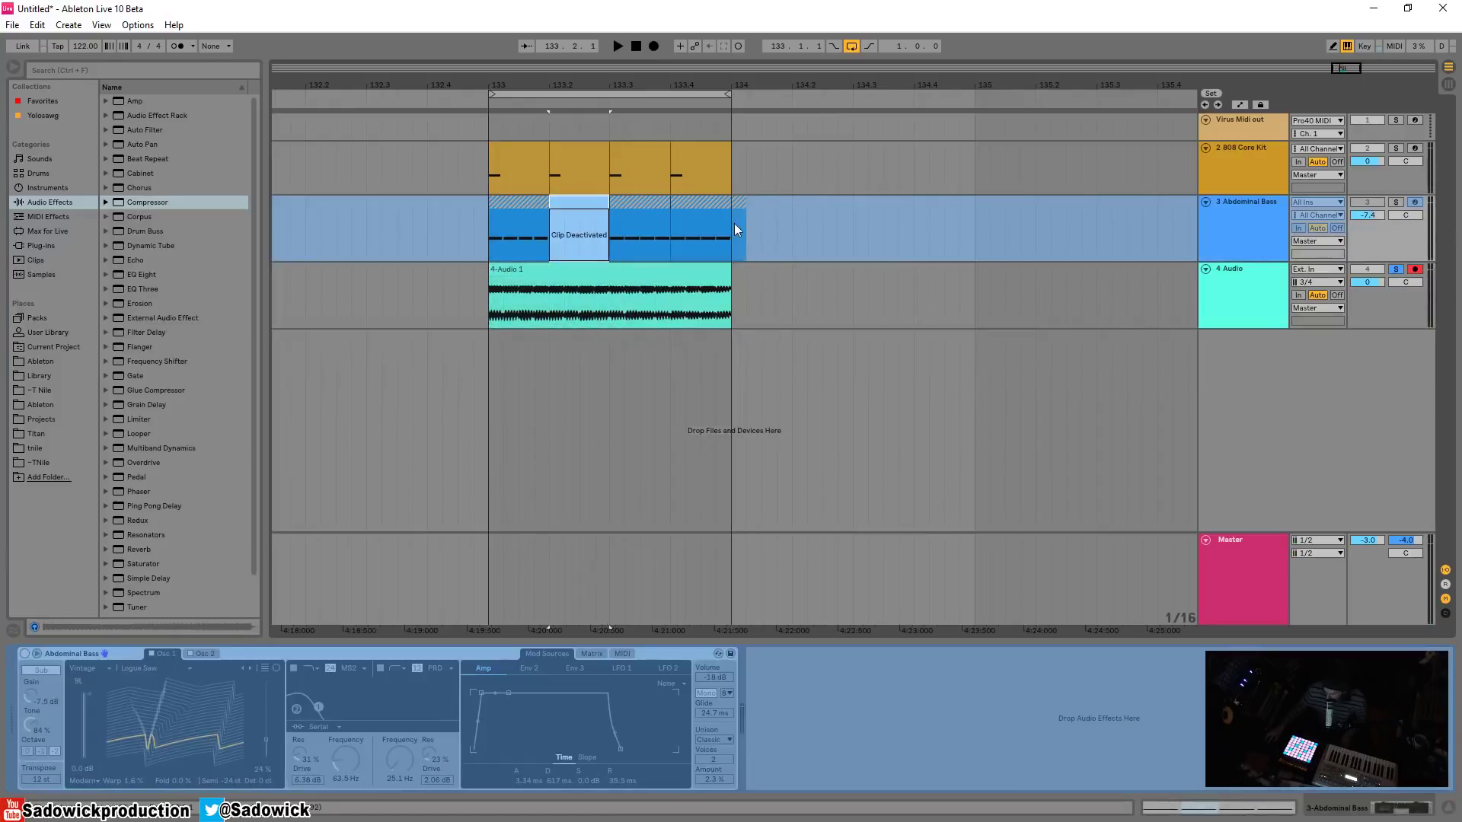
{"action": "left_click_drag", "start_coordinate": [839, 225], "coordinate": [305, 228]}
{"action": "right_click", "coordinate": [554, 213]}
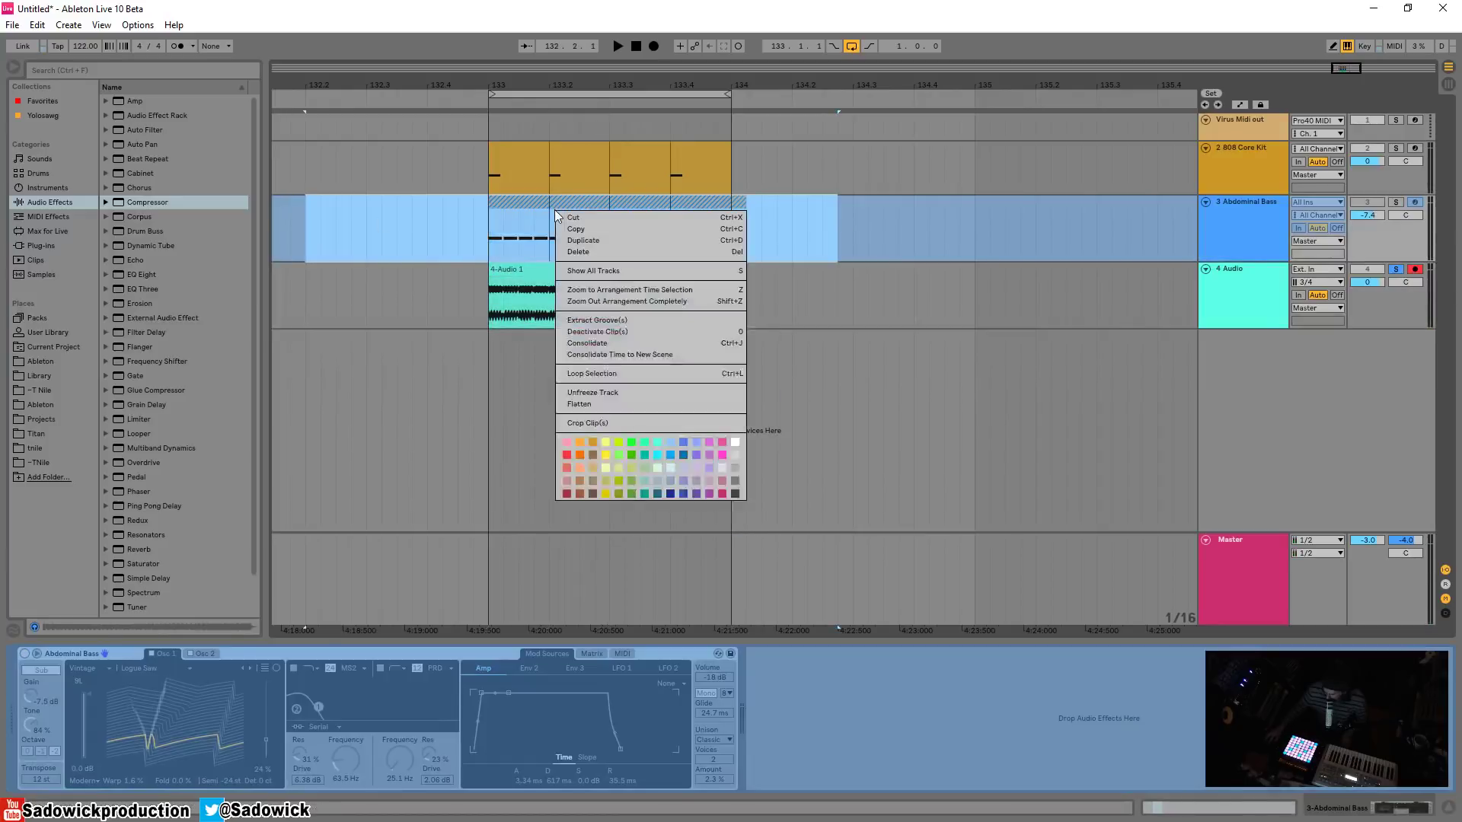
{"action": "left_click", "coordinate": [615, 333]}
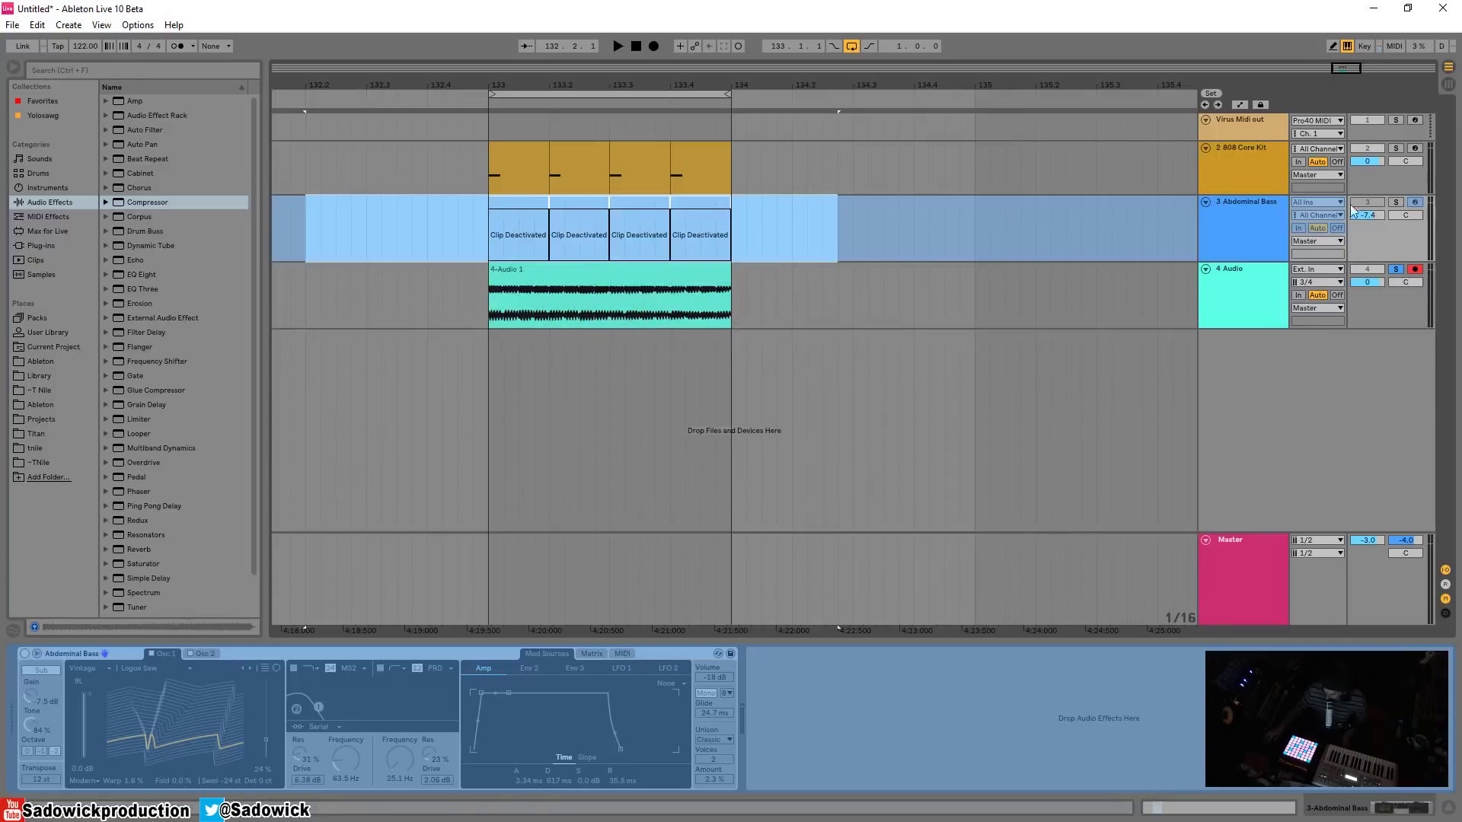
{"action": "left_click", "coordinate": [1245, 201]}
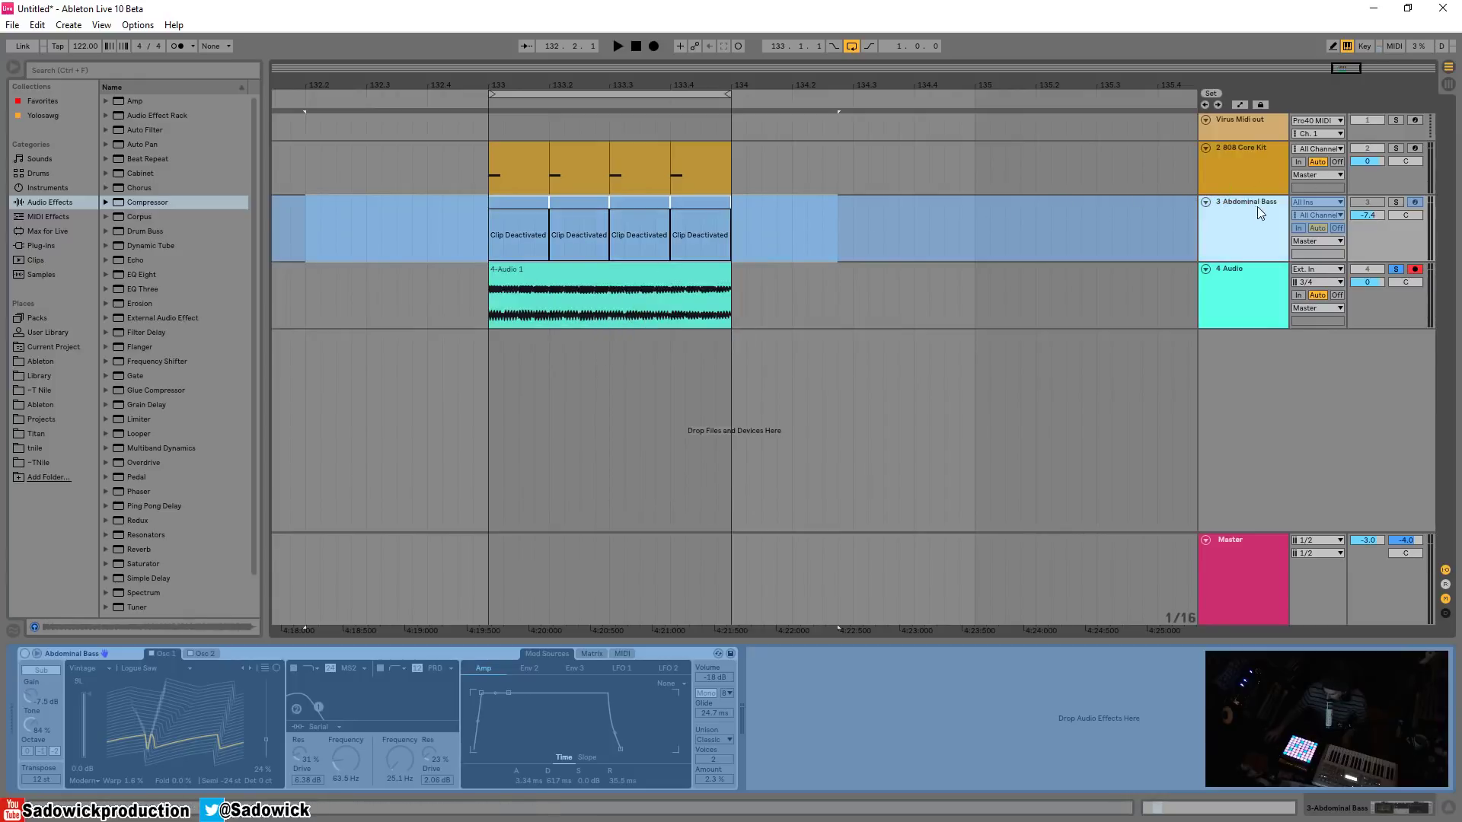
{"action": "right_click", "coordinate": [532, 206]}
{"action": "left_click", "coordinate": [579, 328]}
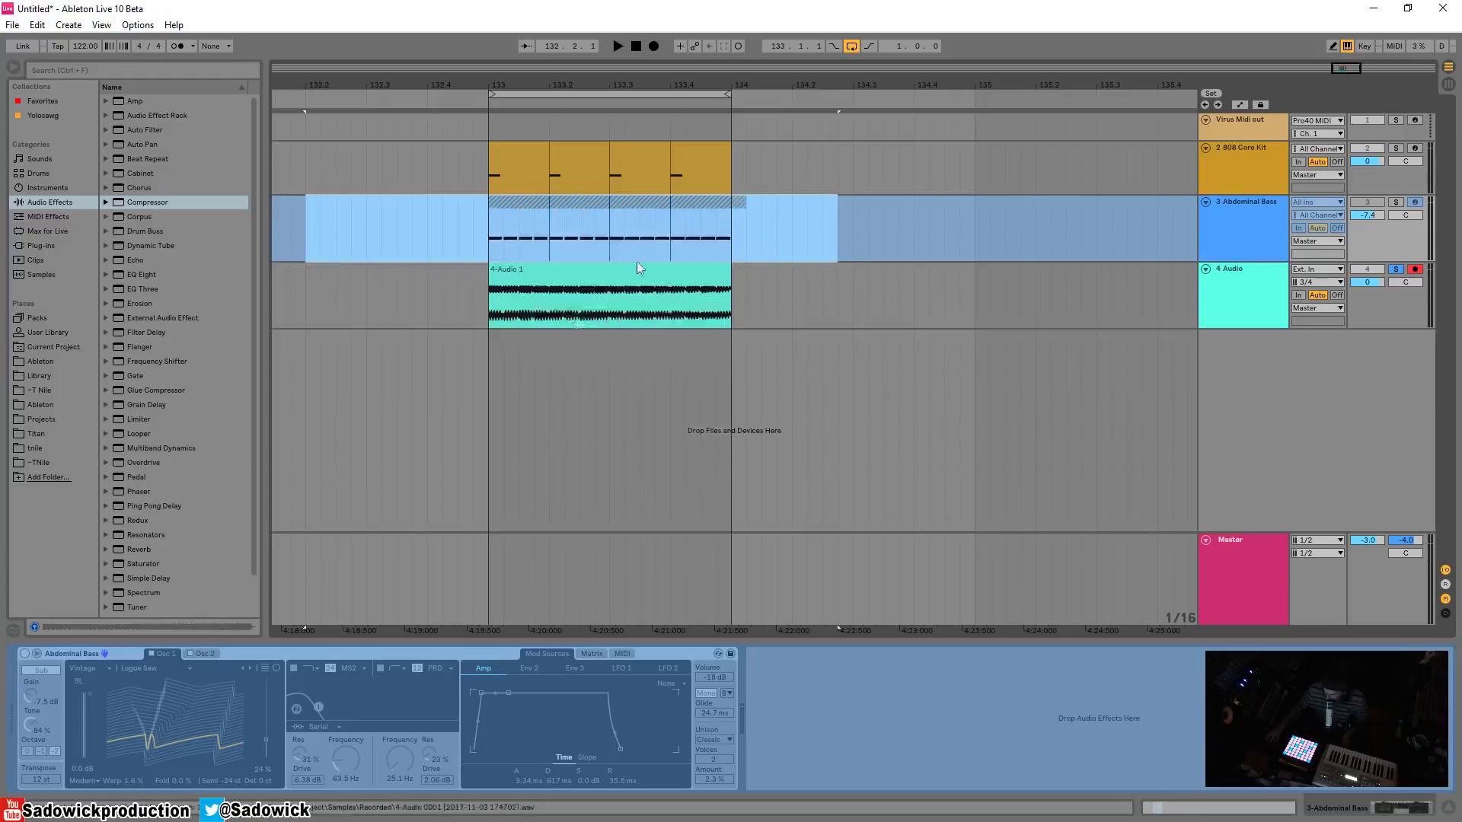
{"action": "left_click", "coordinate": [688, 205]}
{"action": "right_click", "coordinate": [1256, 199]}
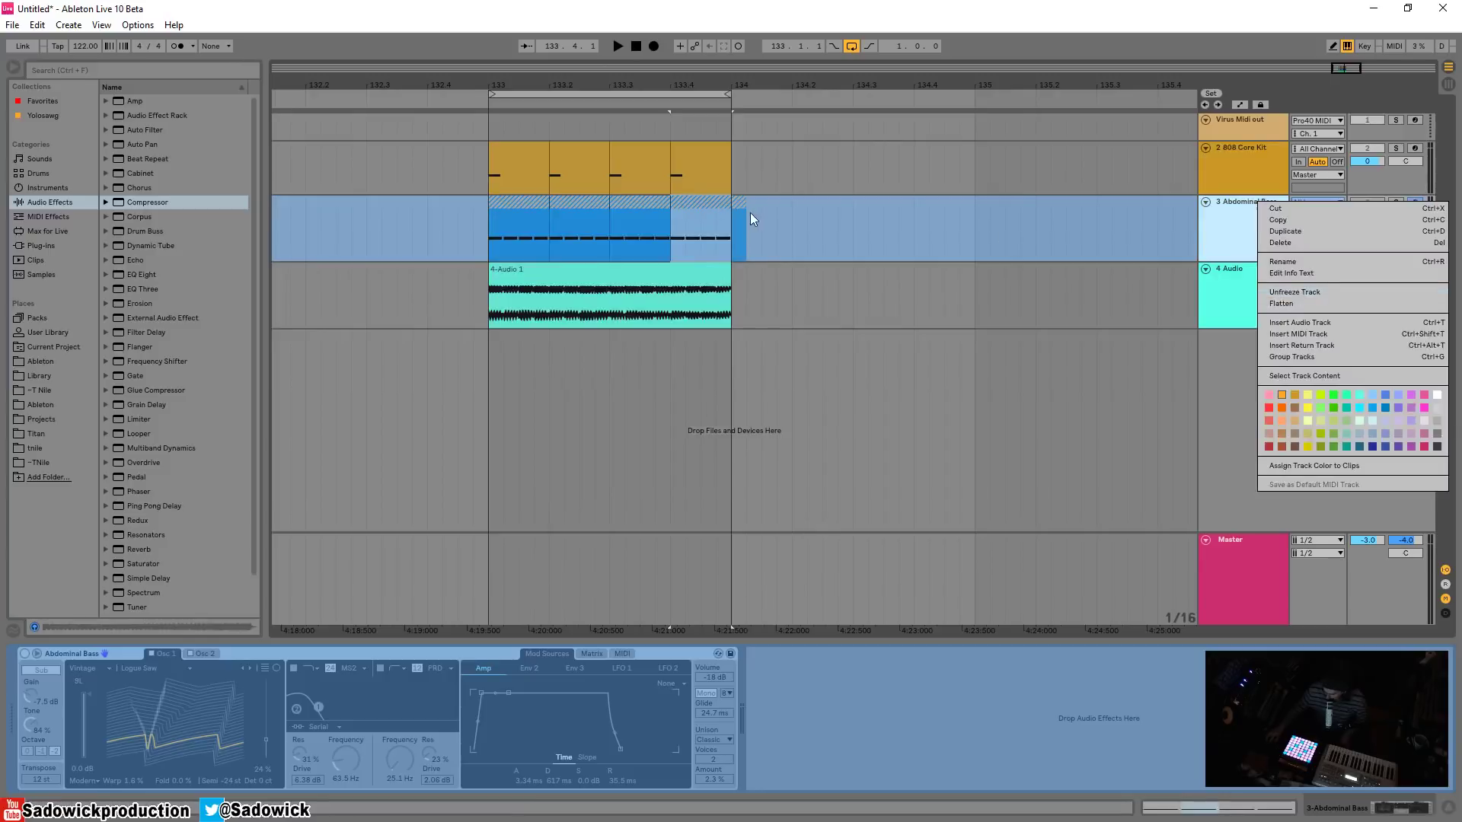
{"action": "left_click", "coordinate": [1238, 145]}
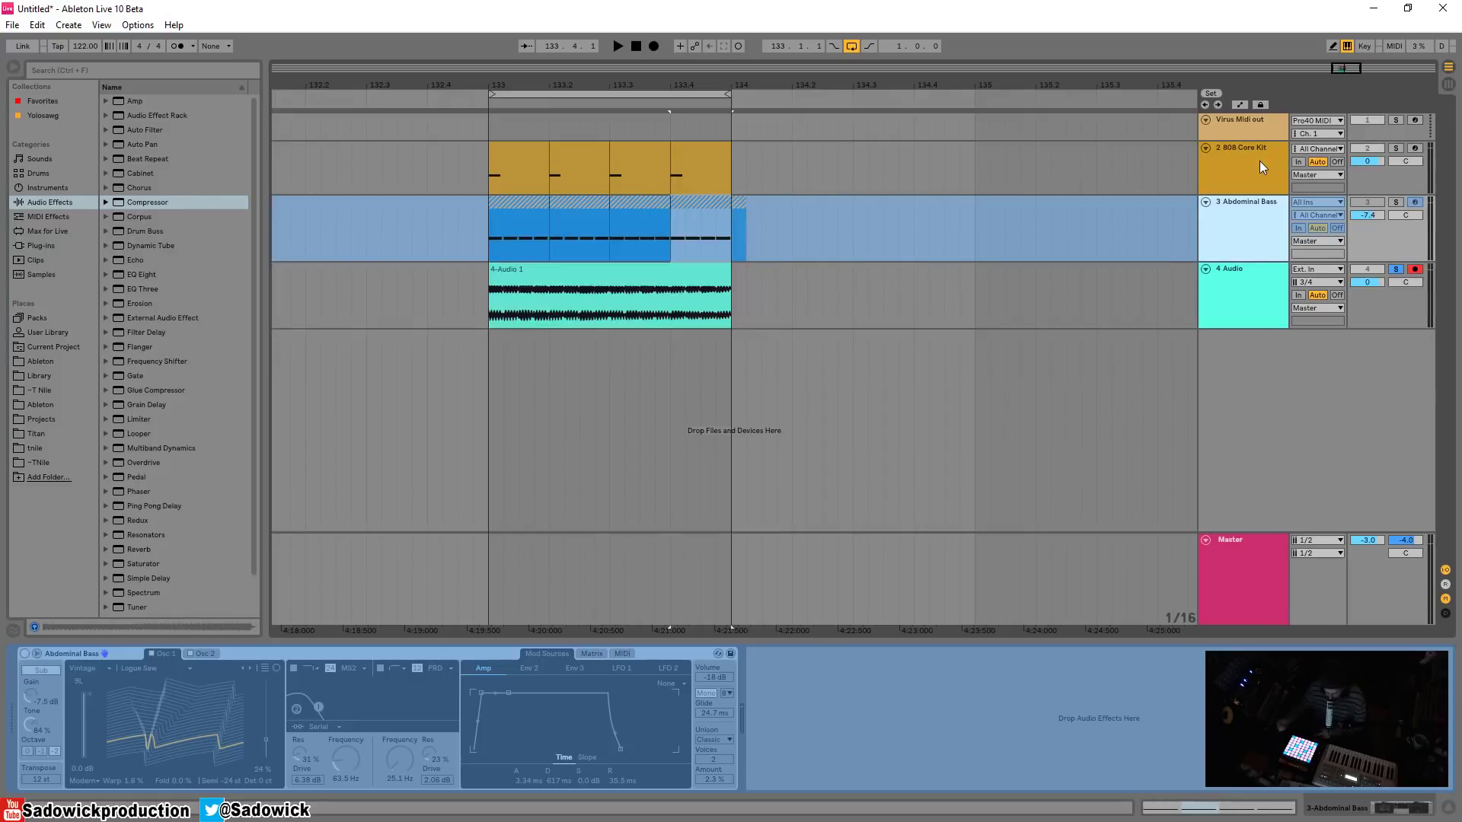
{"action": "left_click", "coordinate": [1350, 305]}
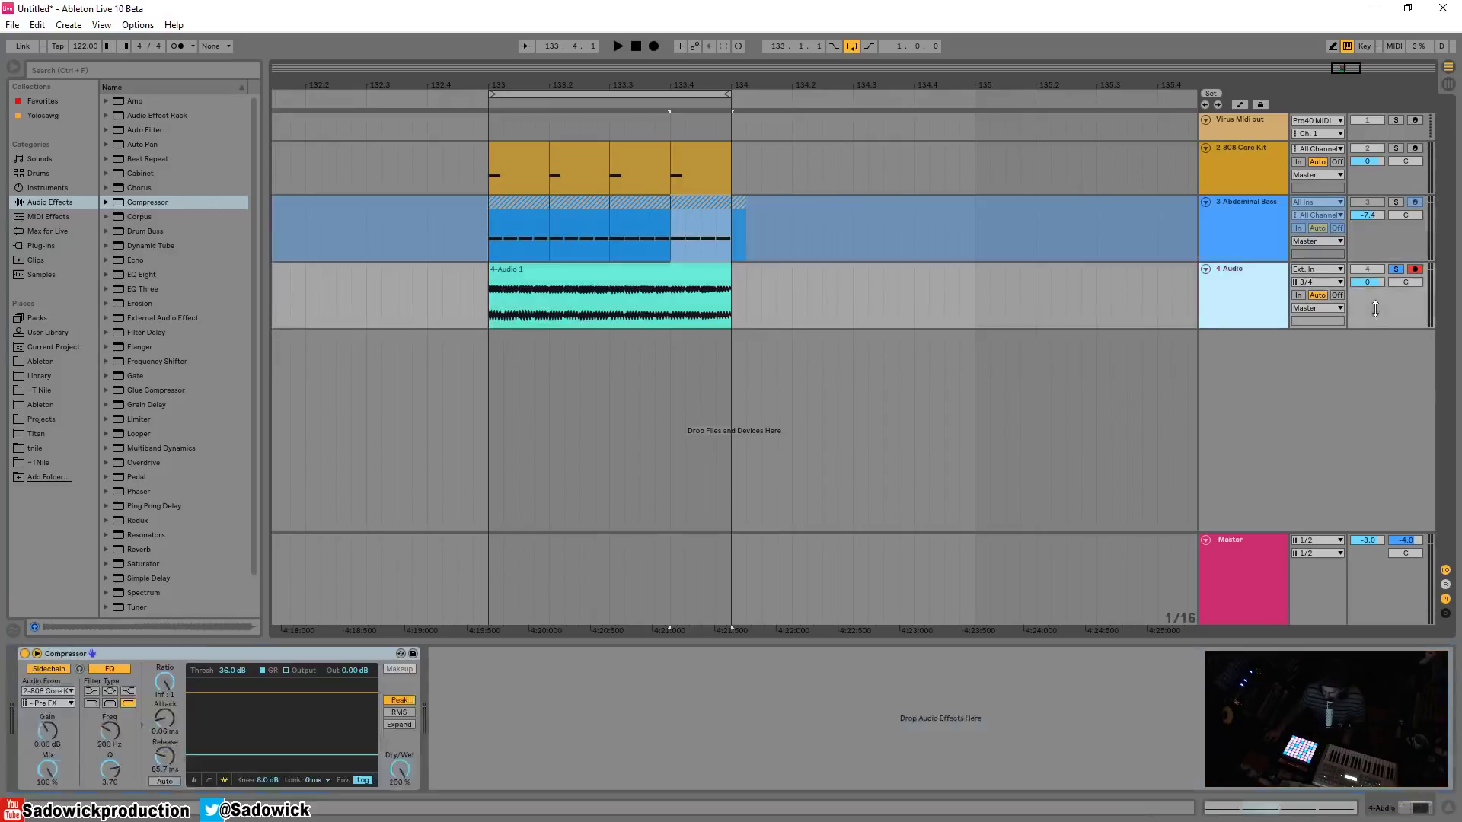